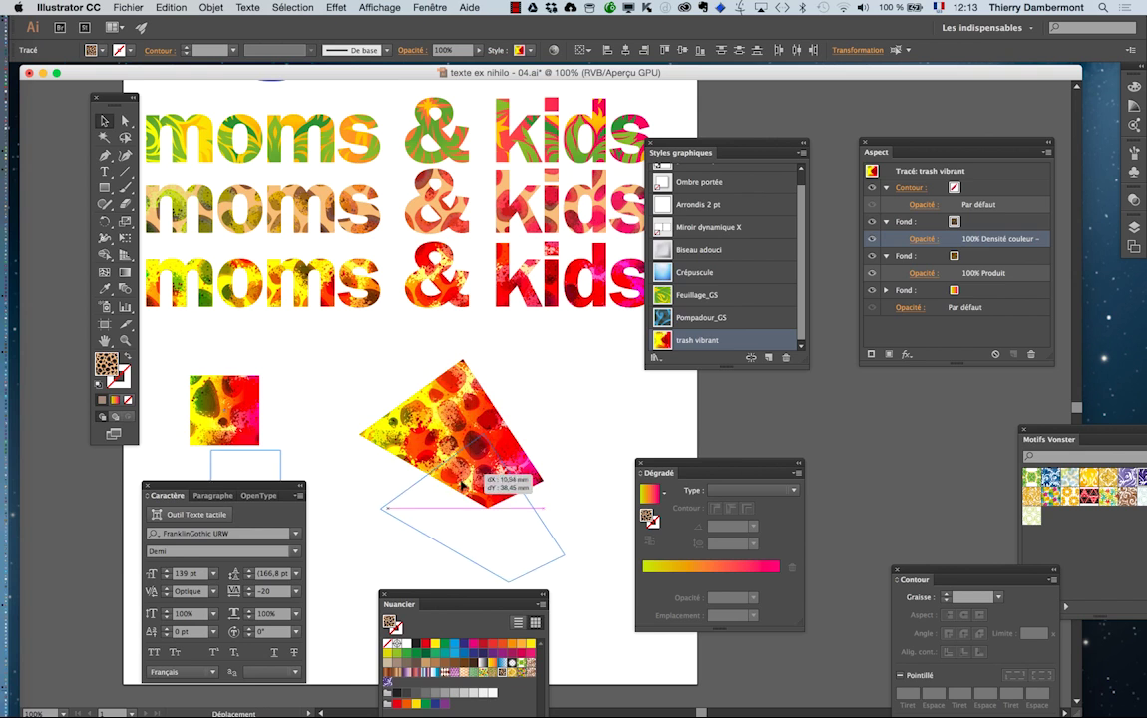
Step: Deselect the shapes and reposition the Caractère and Styles graphiques panels away from the artwork
left_click(338, 410)
left_click_drag(267, 492, 155, 495)
left_click_drag(726, 135, 830, 111)
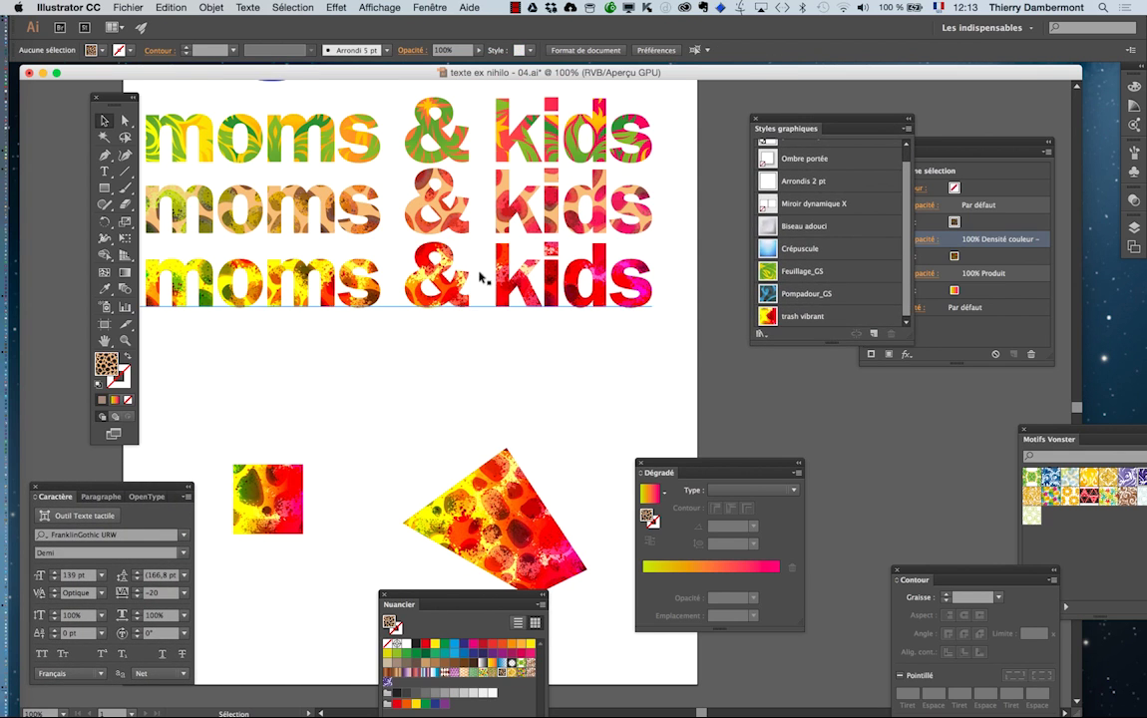
Step: Move the tool palette clear of the page and duplicate the third "moms & kids" text line straight below the original
left_click(317, 273)
left_click_drag(118, 100, 74, 96)
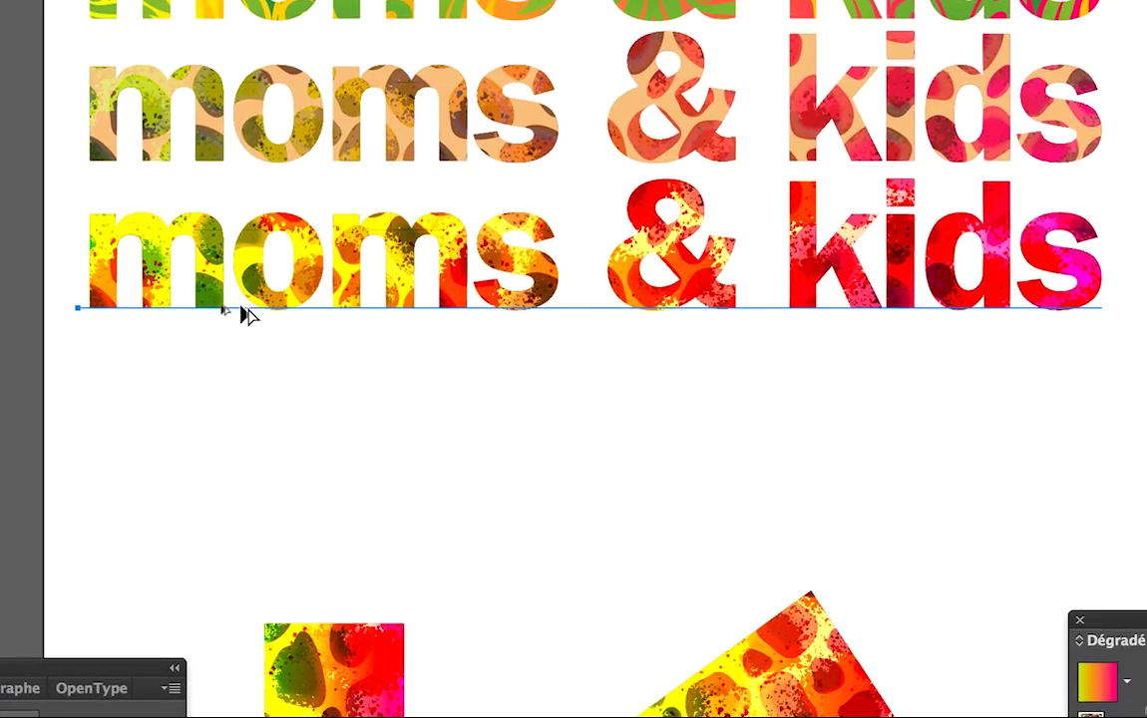
left_click_drag(241, 310, 225, 463)
left_click_drag(236, 365, 234, 369)
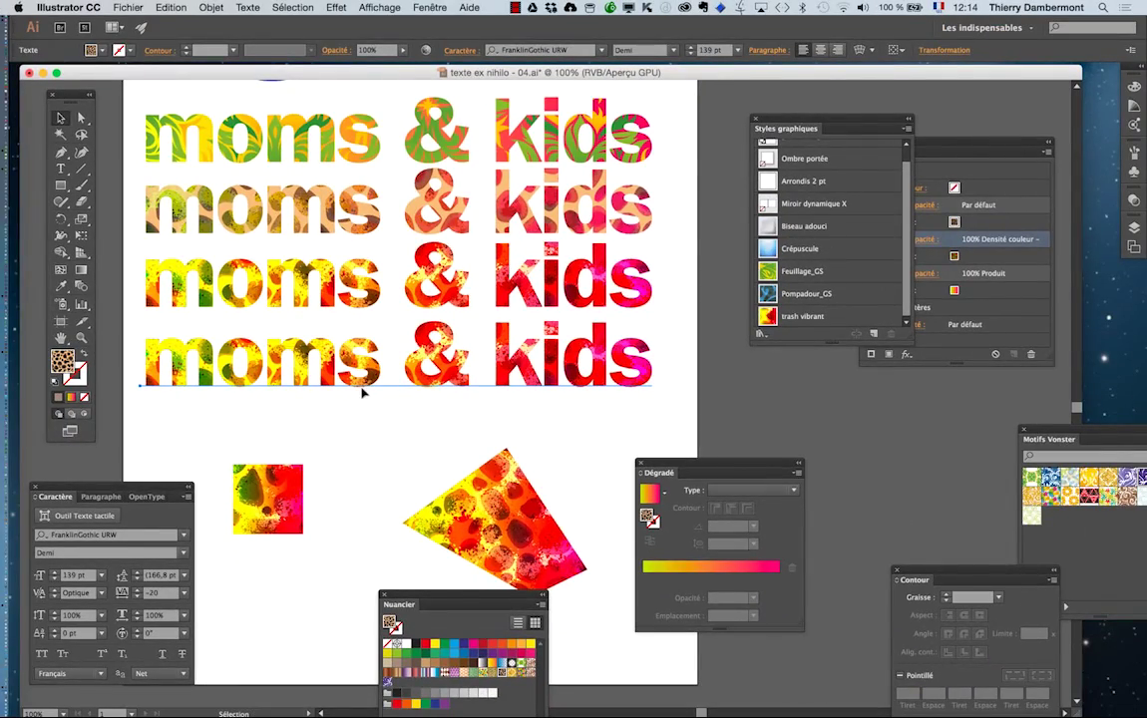
Step: Bring the Aspect panel into full view, enlarge it and collapse its stroke entry and the two expanded fill entries
left_click_drag(945, 149, 797, 186)
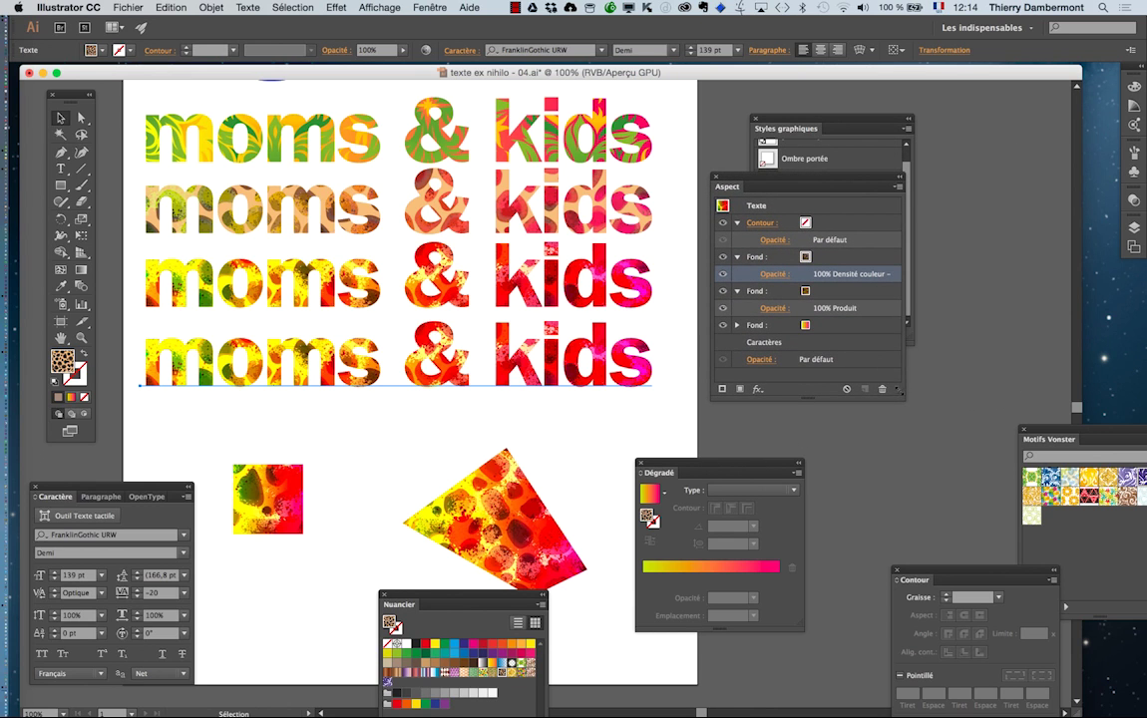
left_click_drag(899, 390, 938, 465)
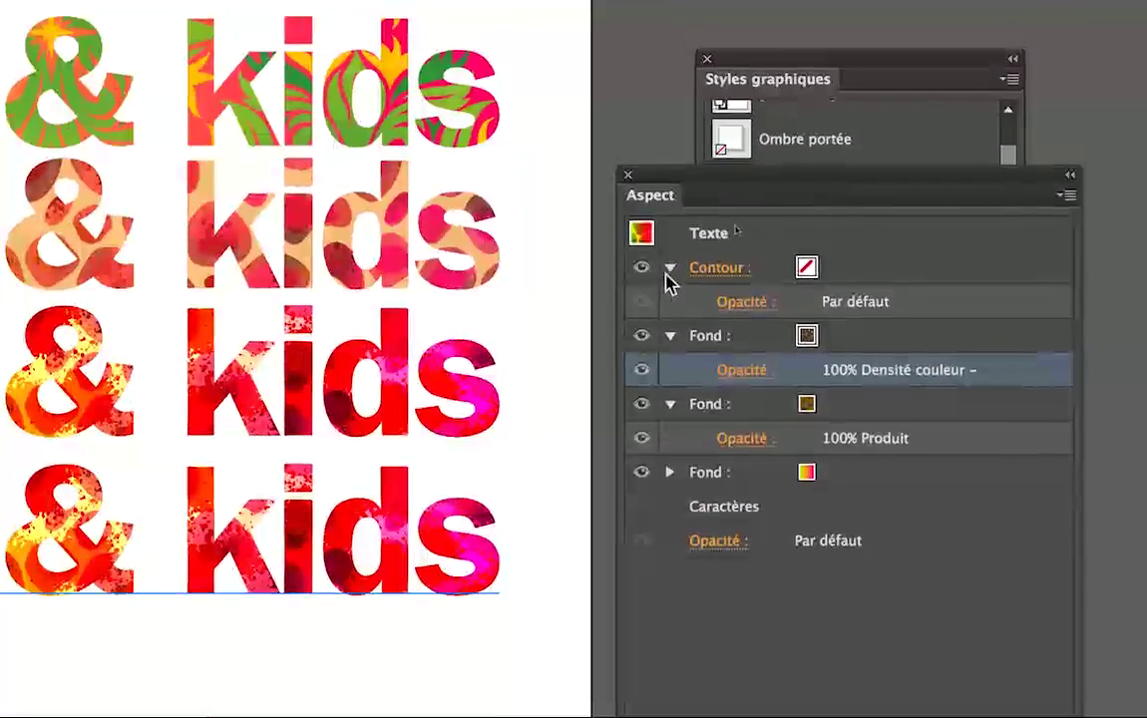
left_click(669, 267)
left_click(669, 301)
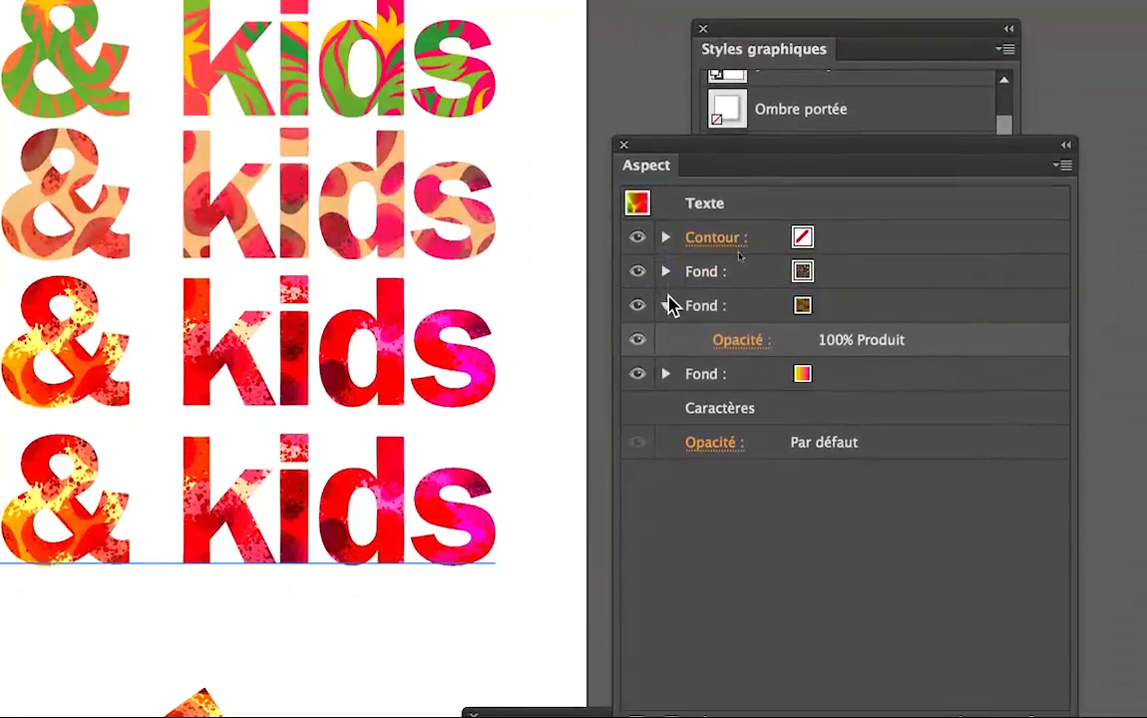
left_click(670, 305)
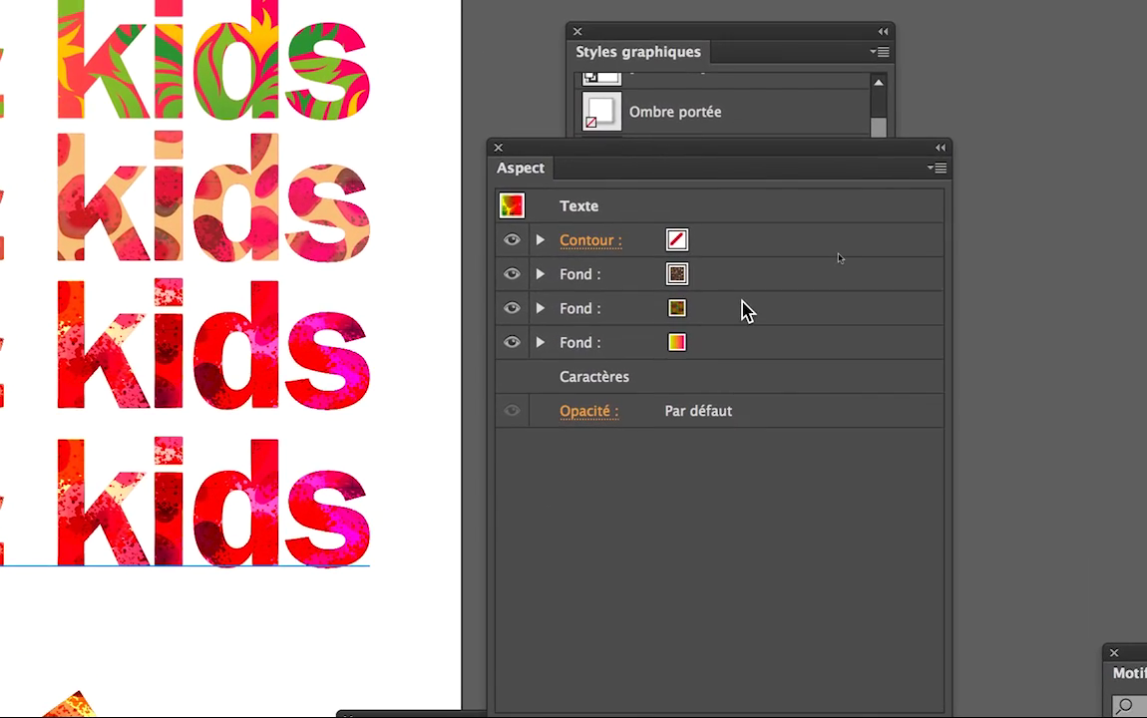
Step: Deselect the individual fill in the Aspect panel so the whole text is targeted, and move the panel away from the text
left_click(723, 201)
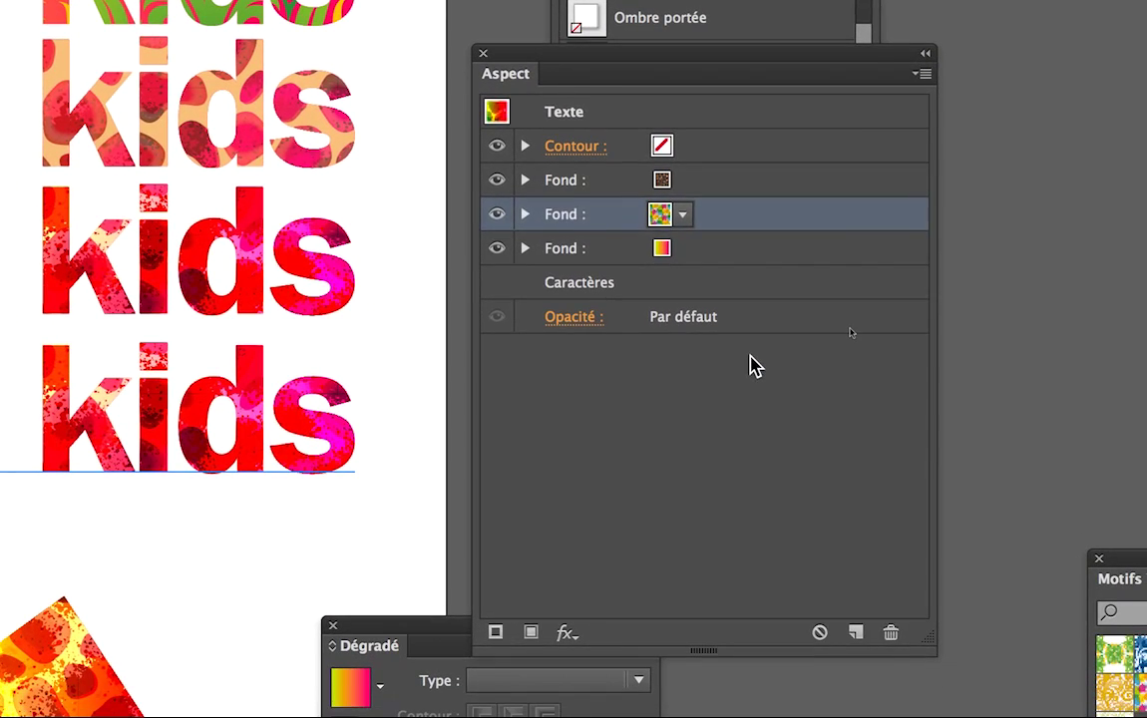
left_click(755, 365)
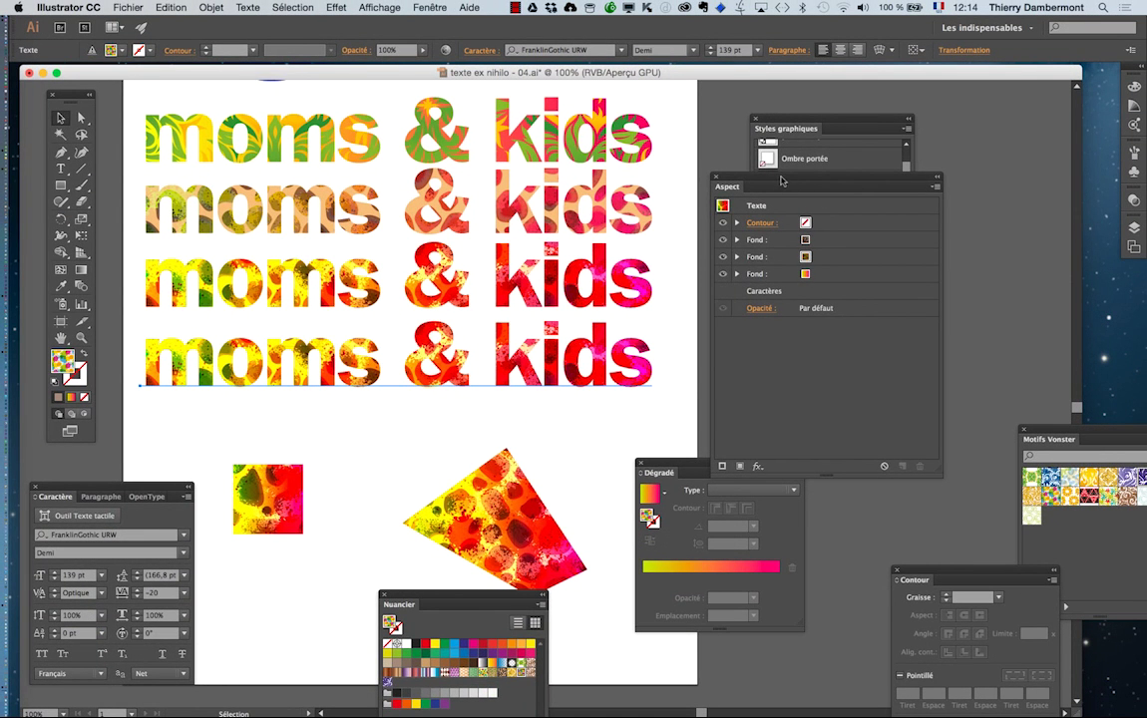
left_click_drag(782, 181, 868, 97)
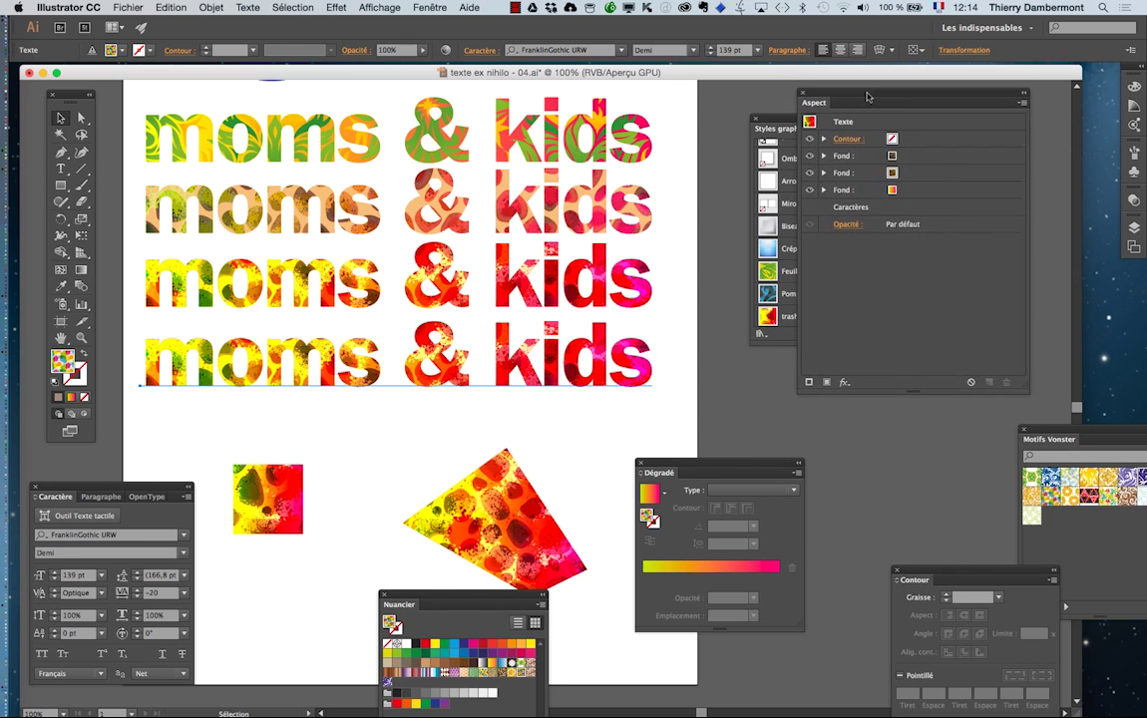
Step: Start an Ombre portée effect on the duplicated text, with its dialog clear of the text and the preview enabled
left_click(335, 7)
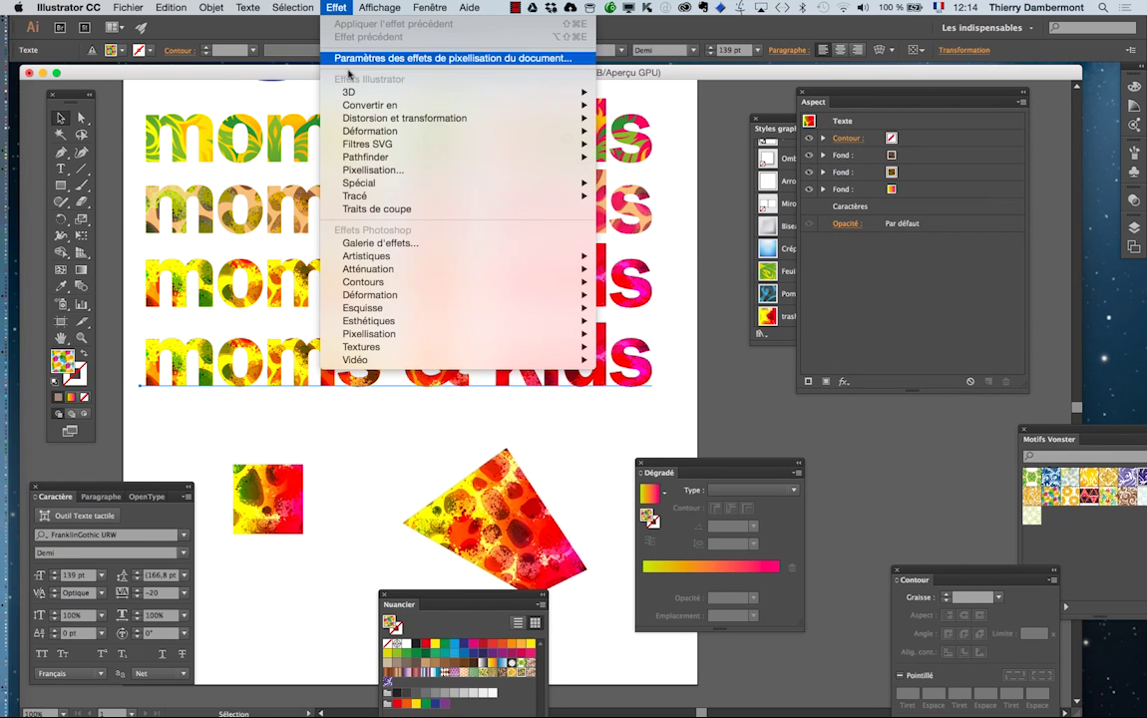
mouse_move(377, 189)
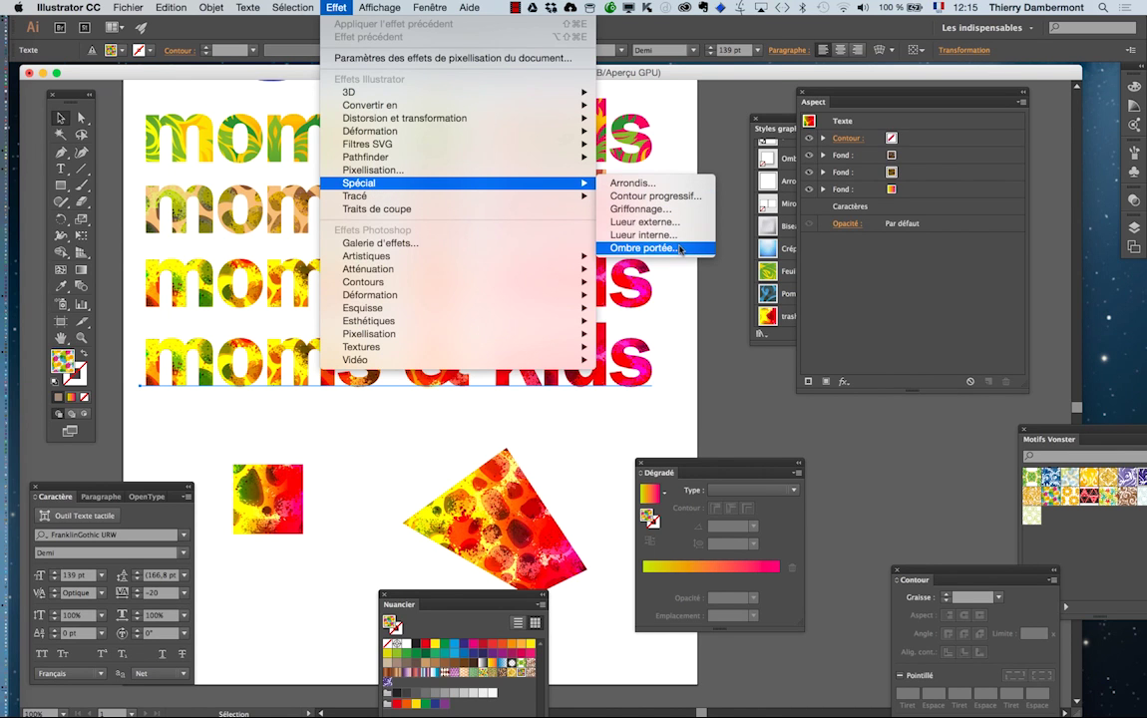
left_click(680, 248)
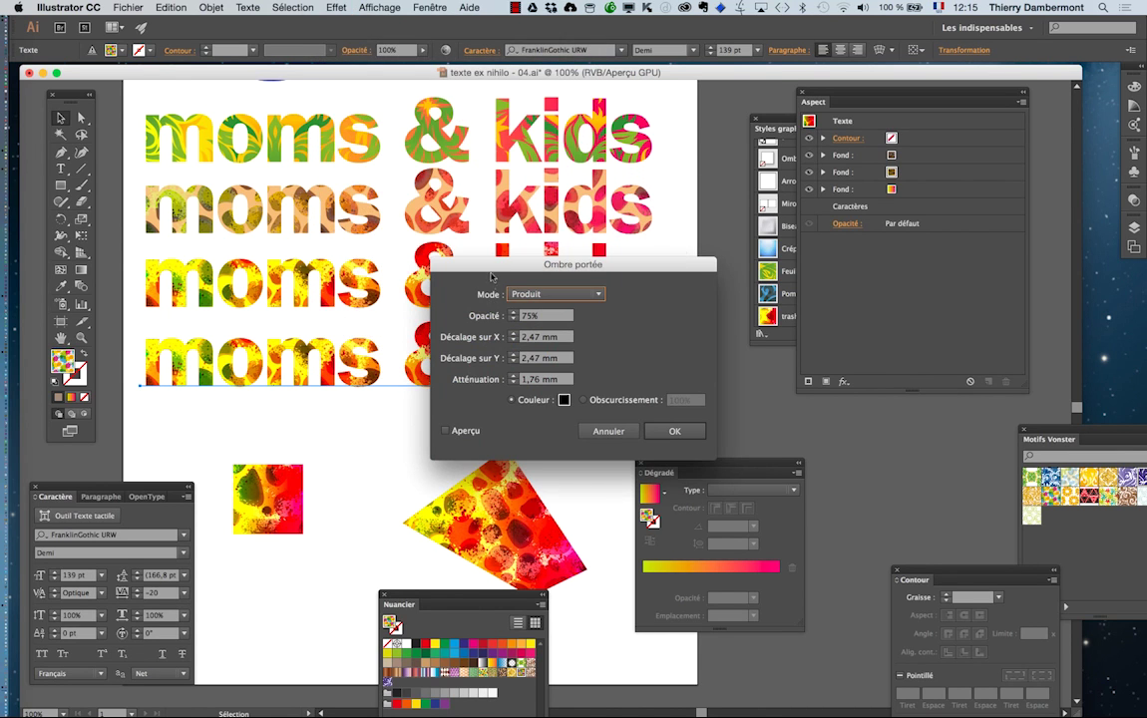
left_click_drag(491, 276, 519, 96)
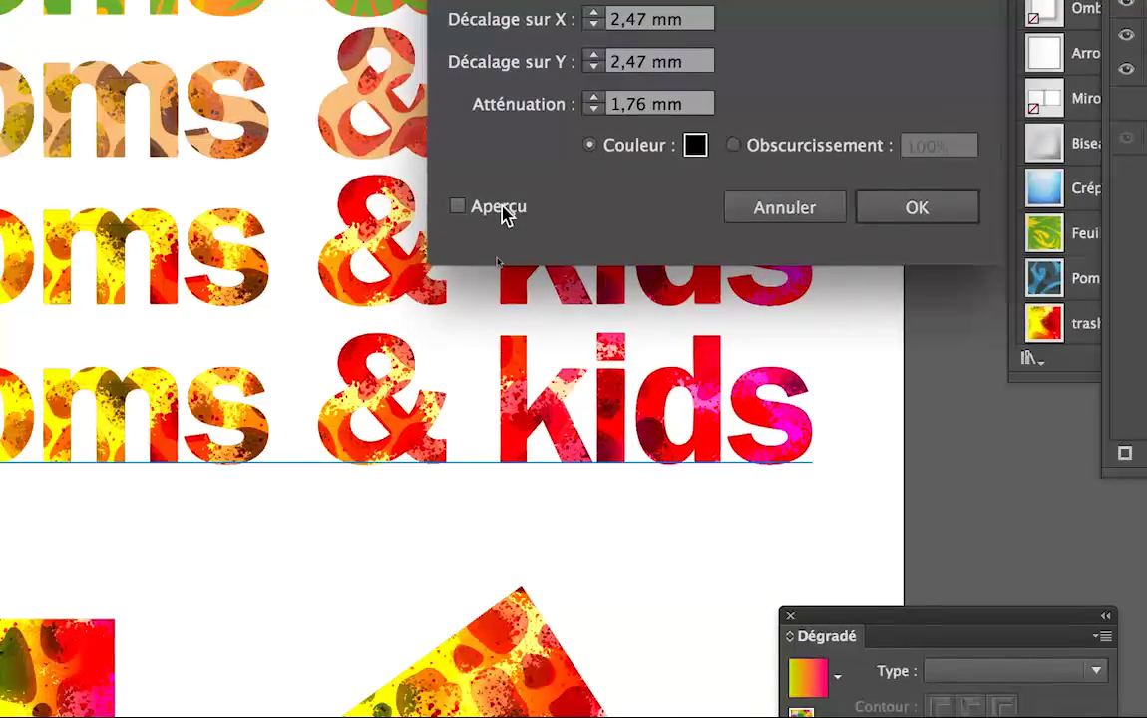
left_click(476, 427)
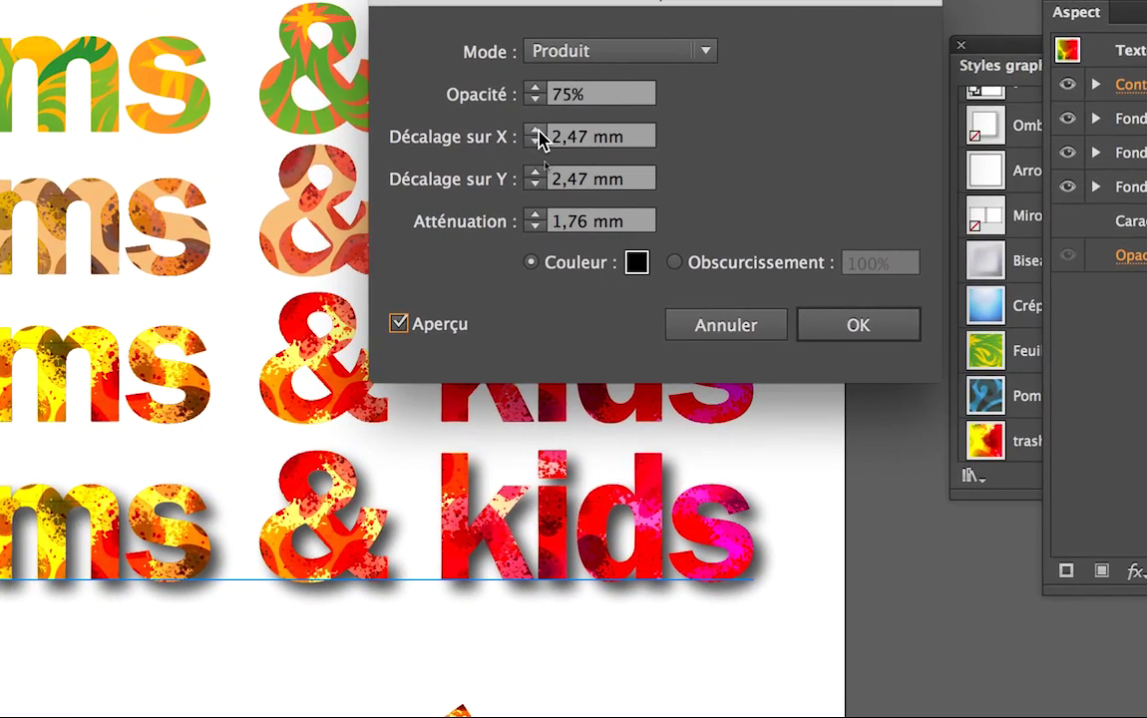
Step: Set the drop shadow's X offset to 2 mm and its Y offset to 4 mm
left_click(540, 125)
type("3 mm")
left_click(536, 131)
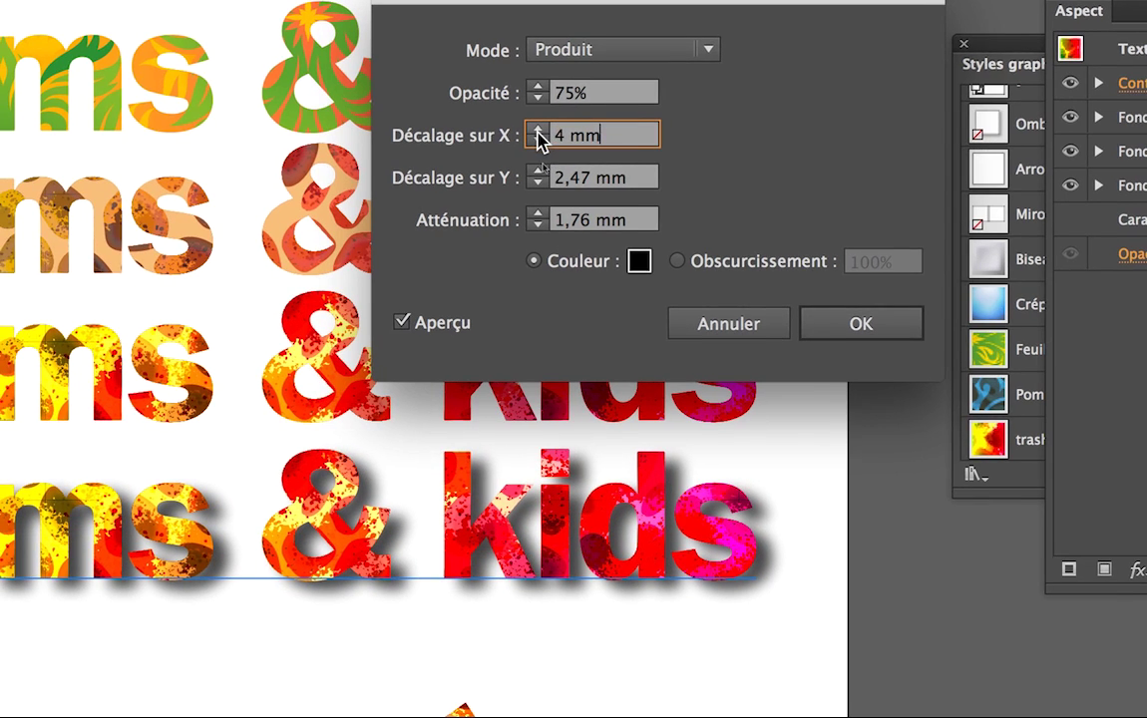
left_click(535, 142)
left_click(537, 142)
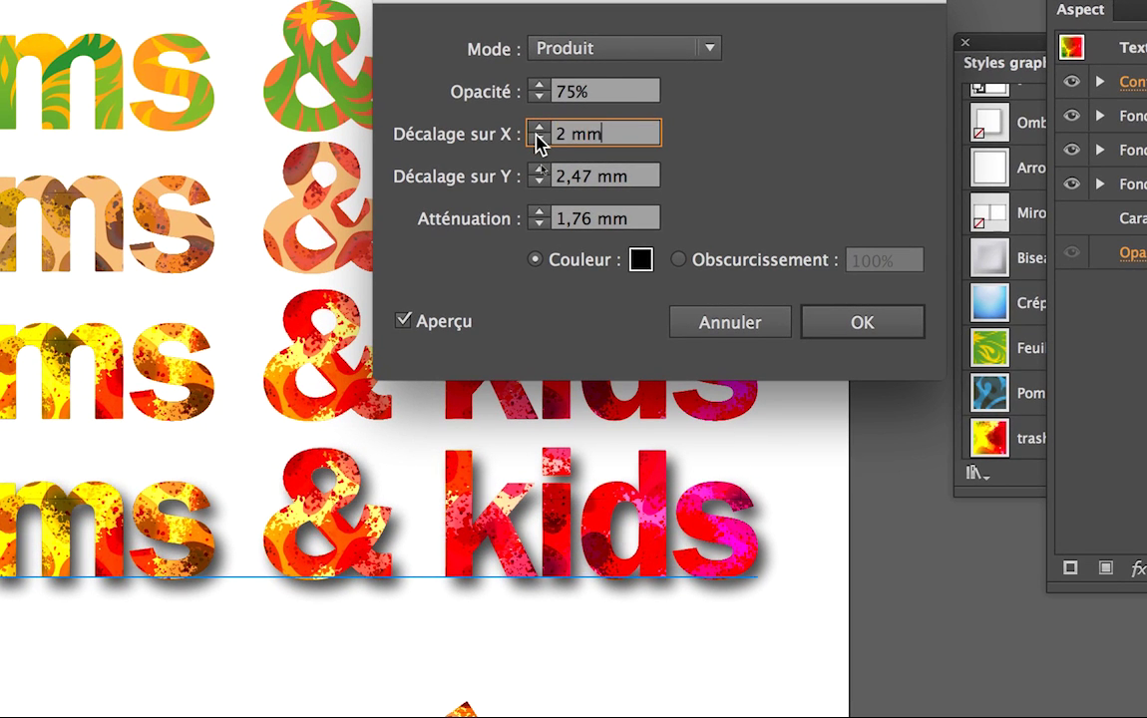
left_click(538, 181)
left_click(538, 158)
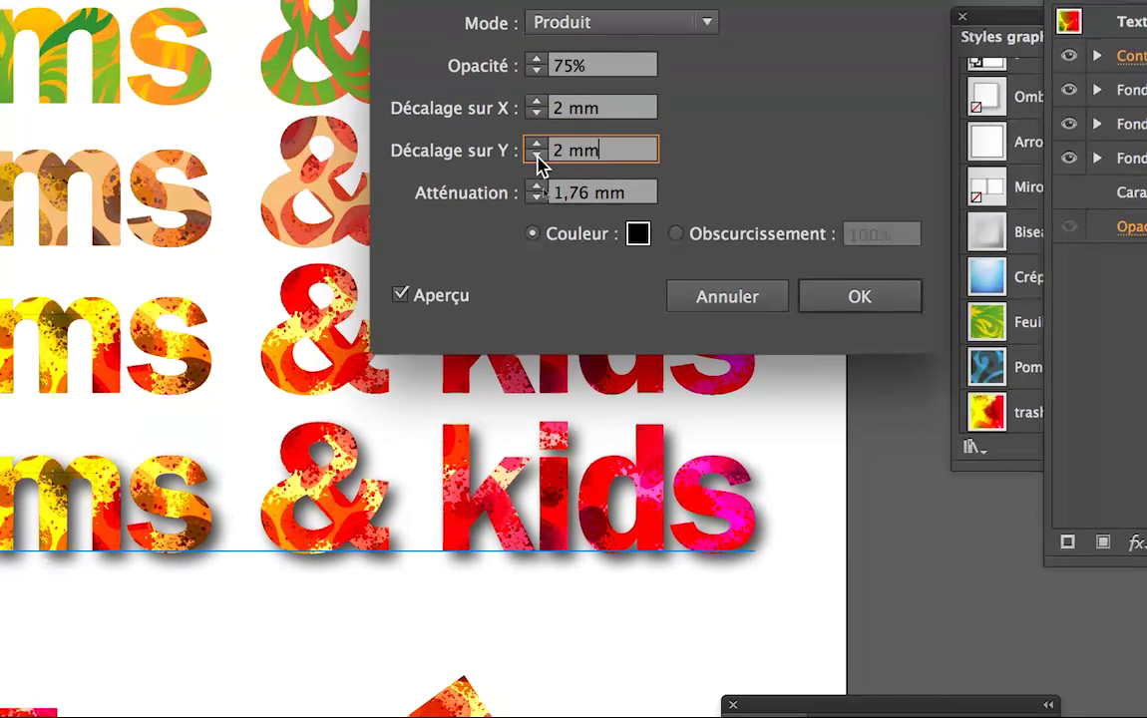
left_click(537, 146)
left_click(536, 154)
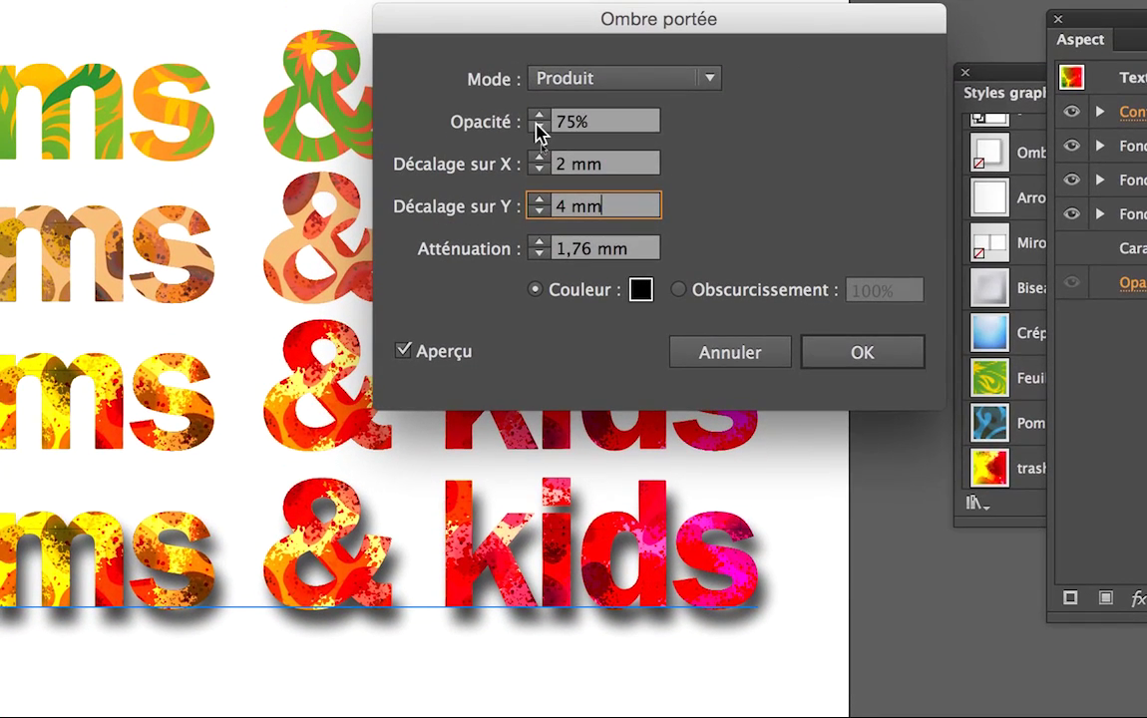
Step: Lower the drop shadow's opacity to 50%
left_click(537, 129)
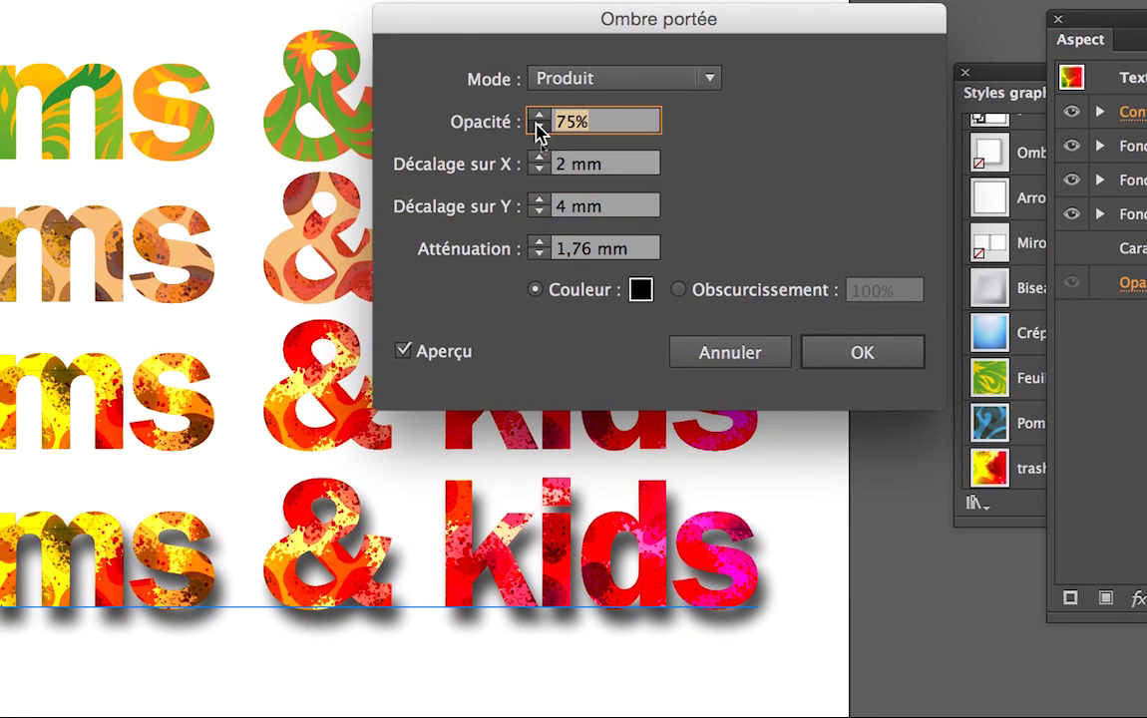
left_click(537, 130)
left_click(537, 129)
left_click(536, 129)
left_click(536, 130)
left_click(536, 130)
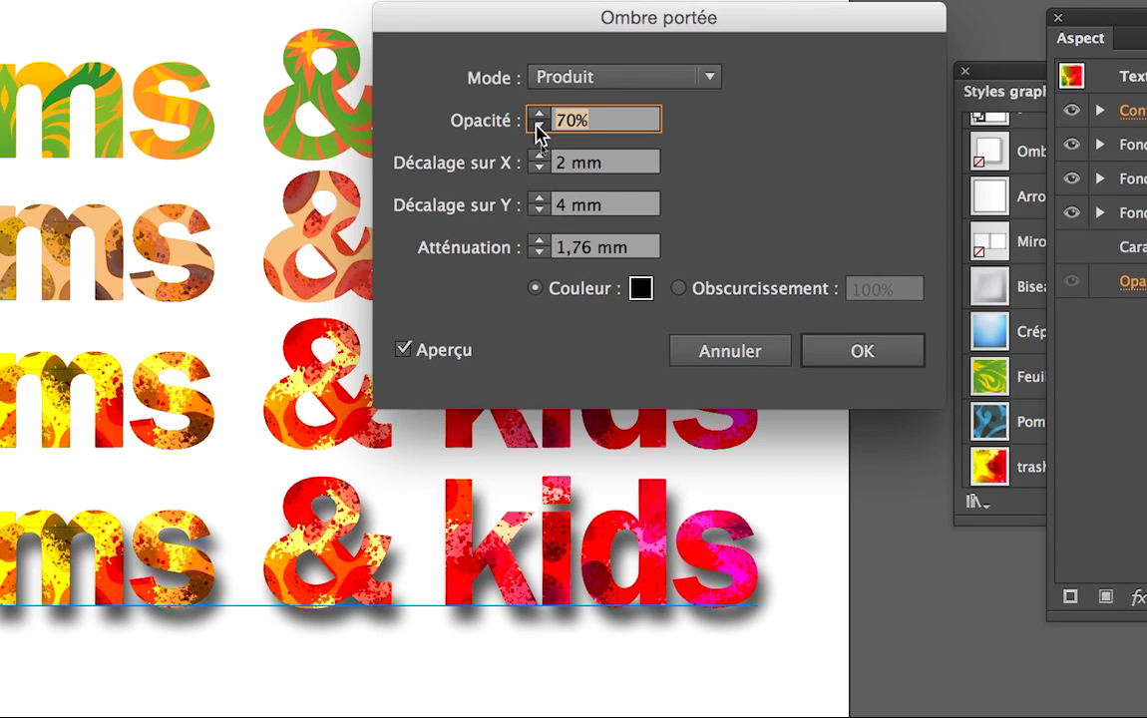
left_click(536, 130, "shift")
left_click(537, 129, "shift")
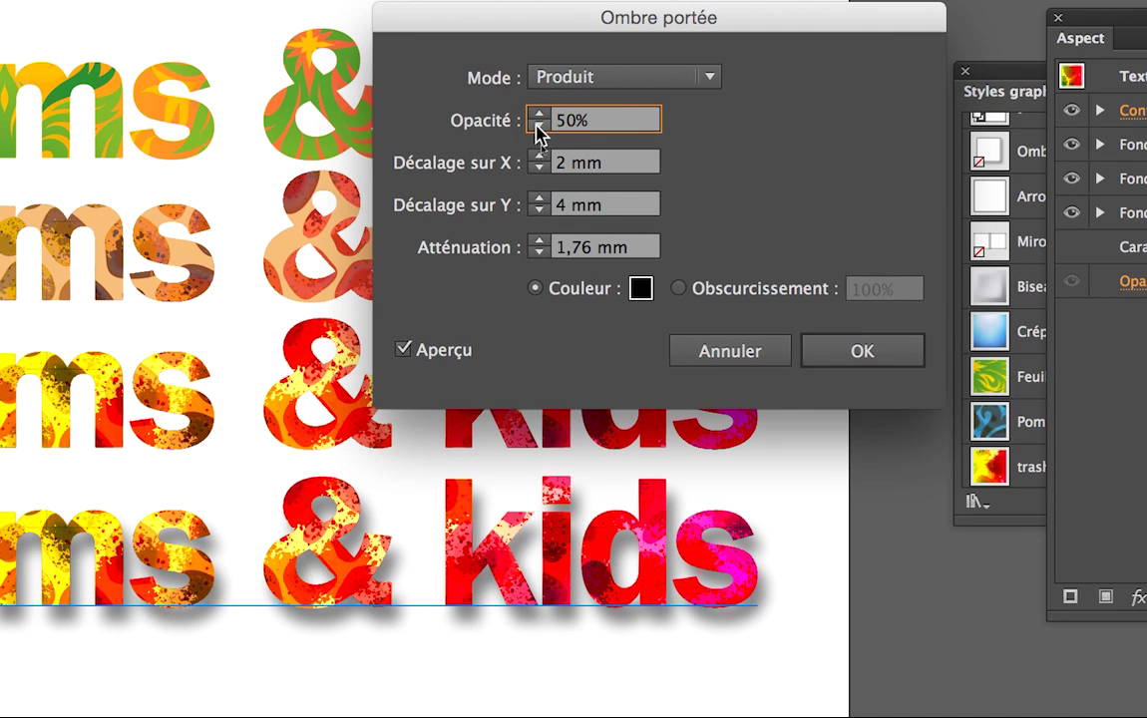
left_click(536, 130, "shift")
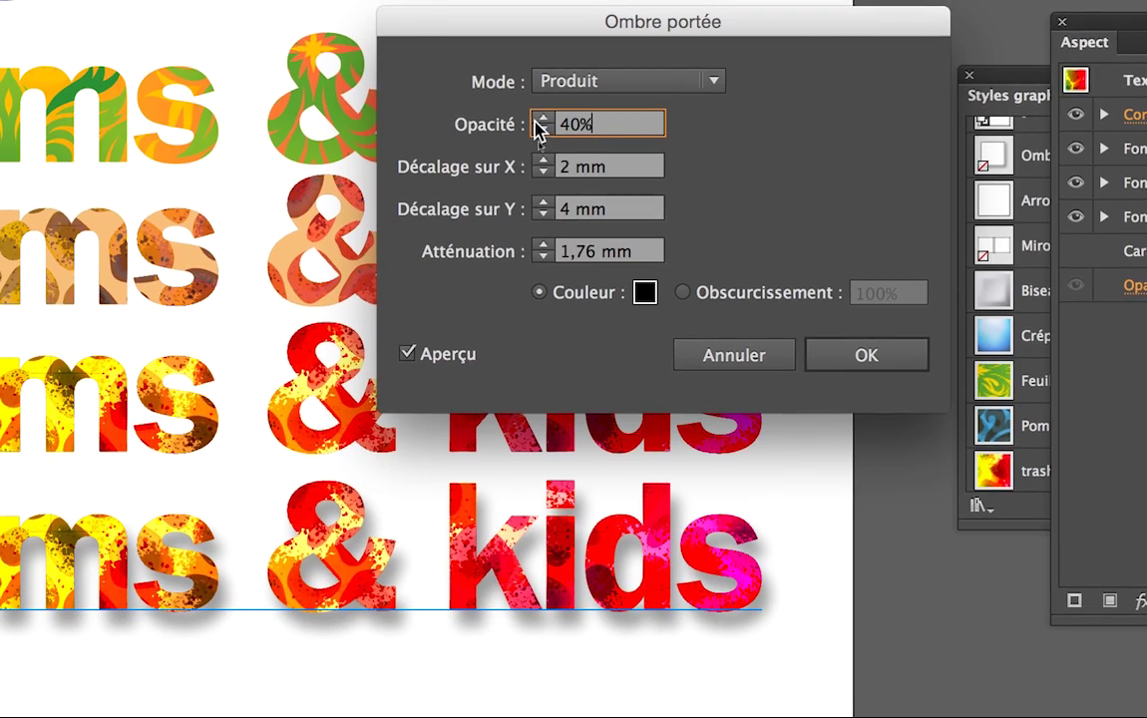
left_click(536, 119, "shift")
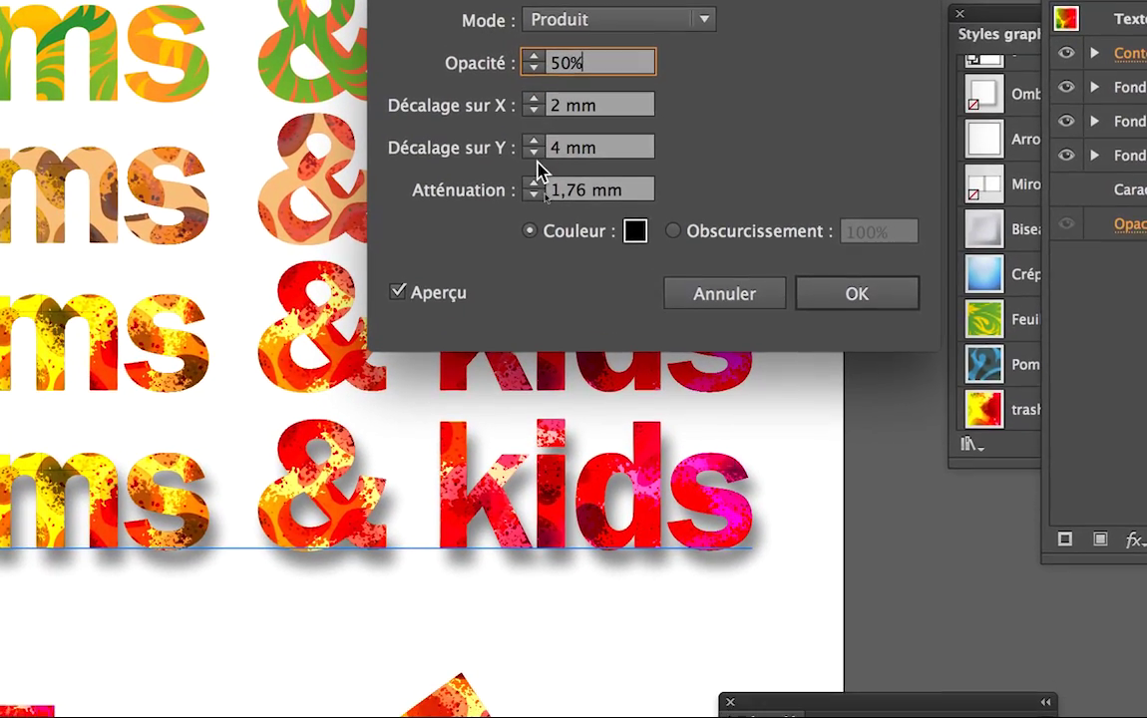
Step: Set the drop shadow's blur (Atténuation) to 1,3 mm
left_click(537, 195)
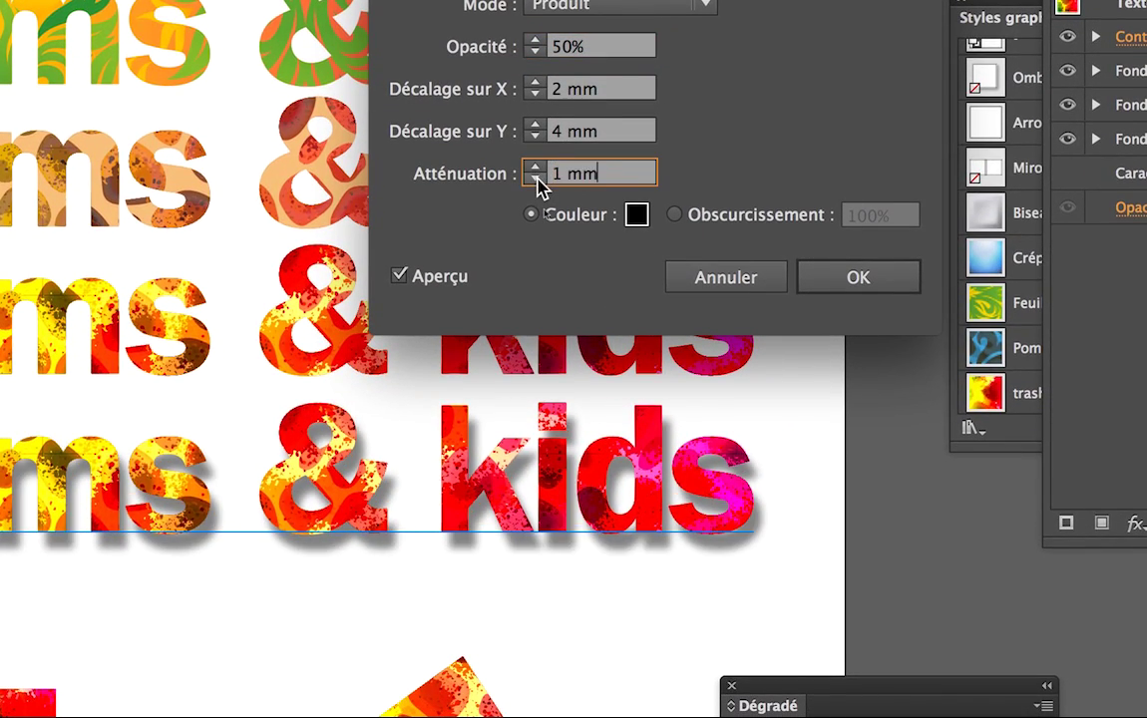
left_click(536, 179)
left_click(536, 167)
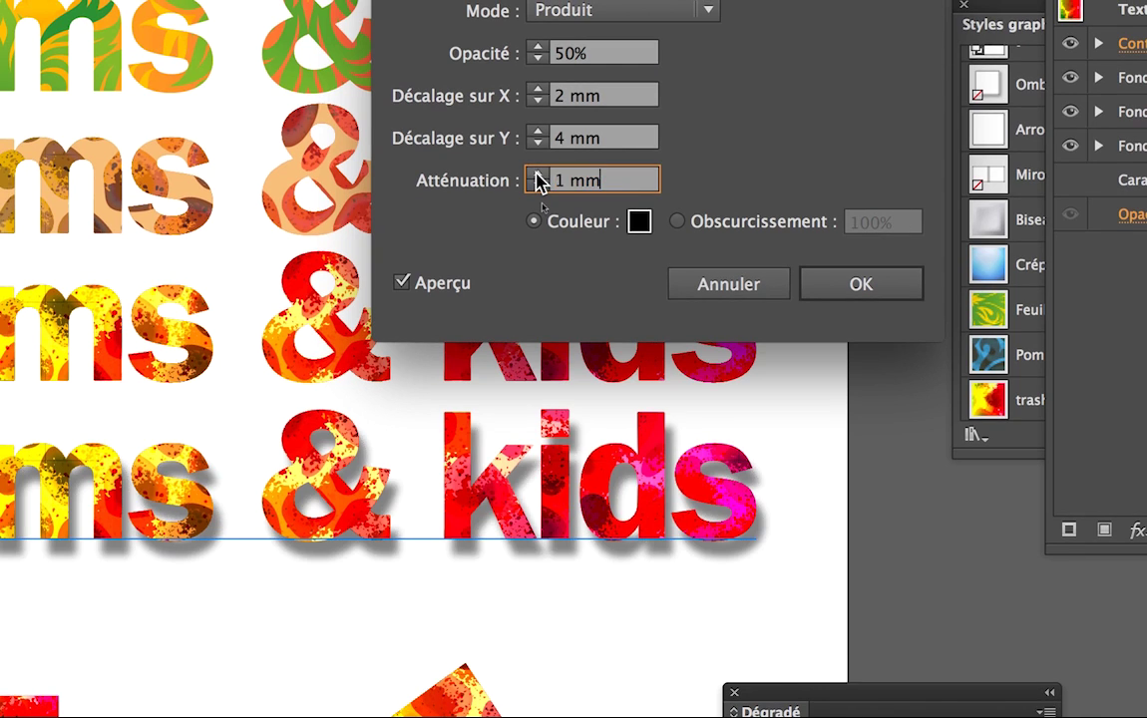
left_click(536, 173)
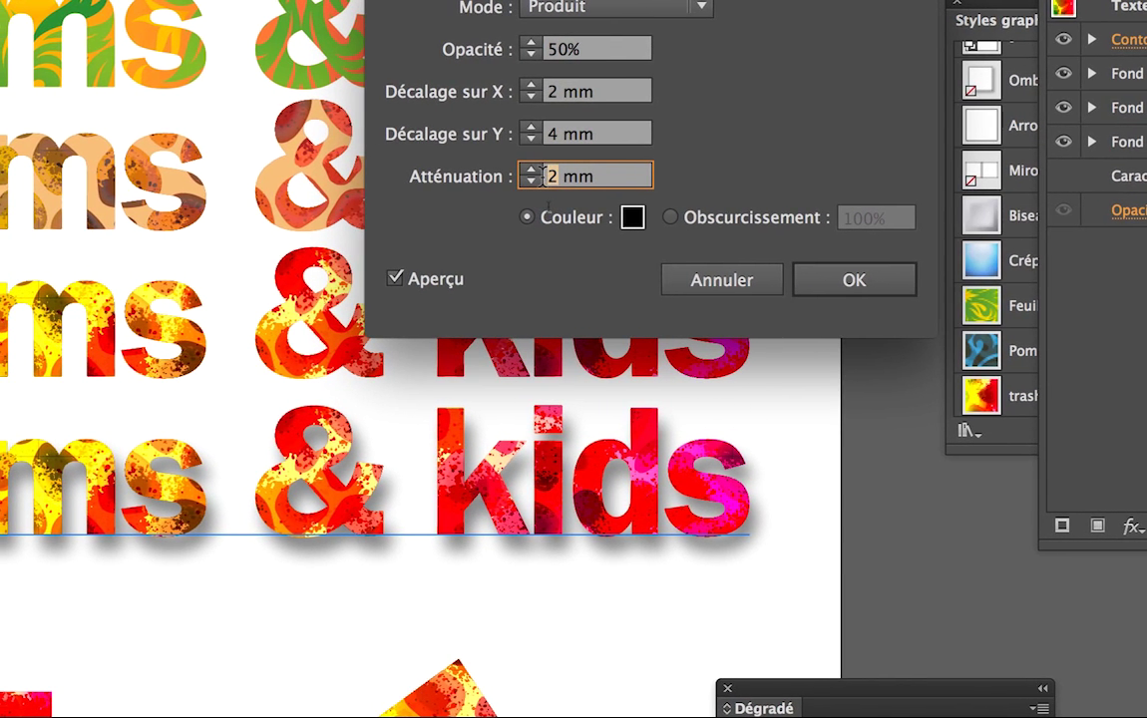
double_click(546, 177)
type("1,3")
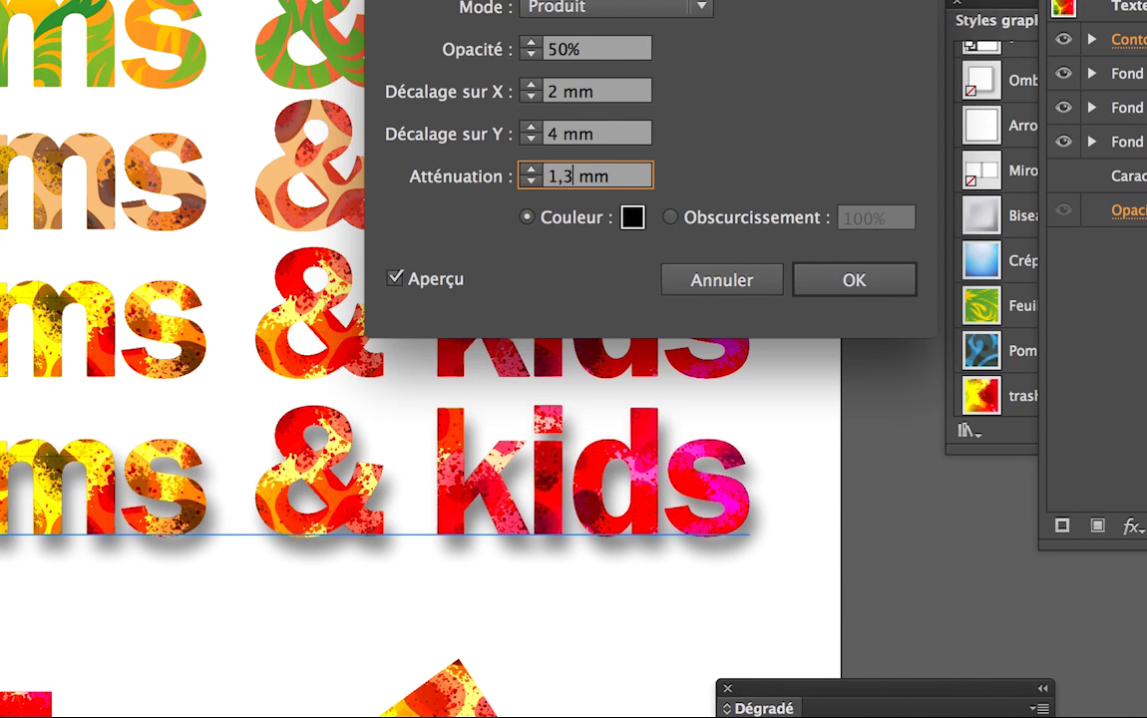
key("Tab")
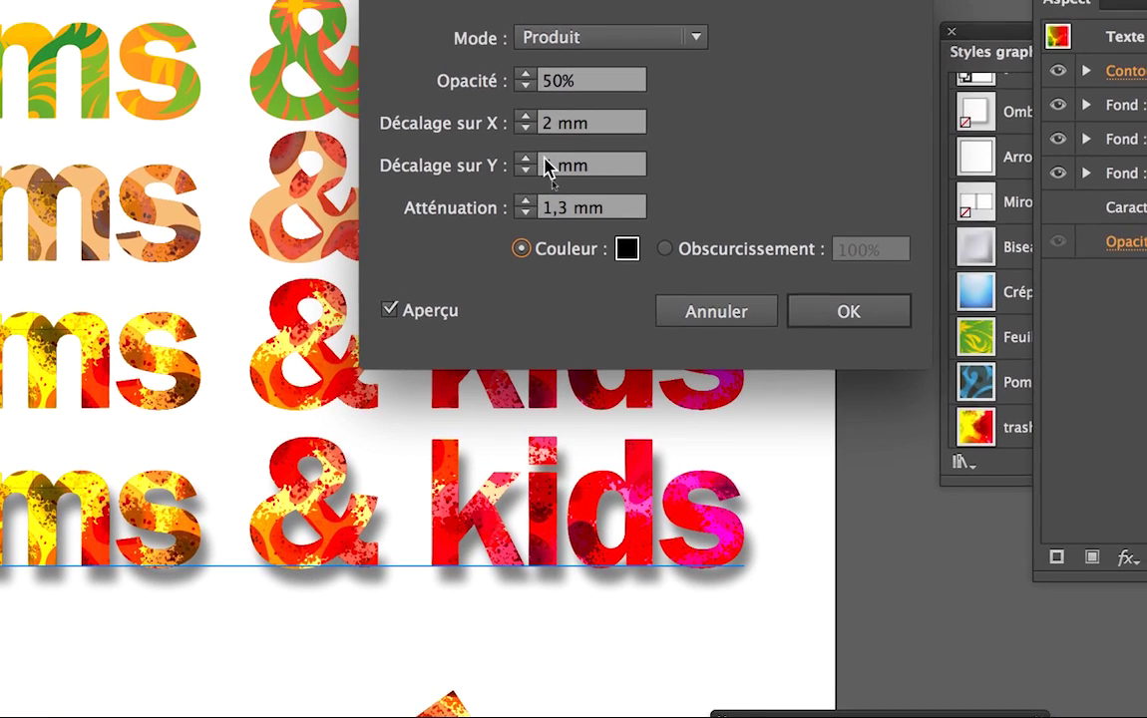
Step: Reduce the shadow's Y offset to 3 mm, keep the X offset at 2 mm and apply the effect
left_click(532, 140)
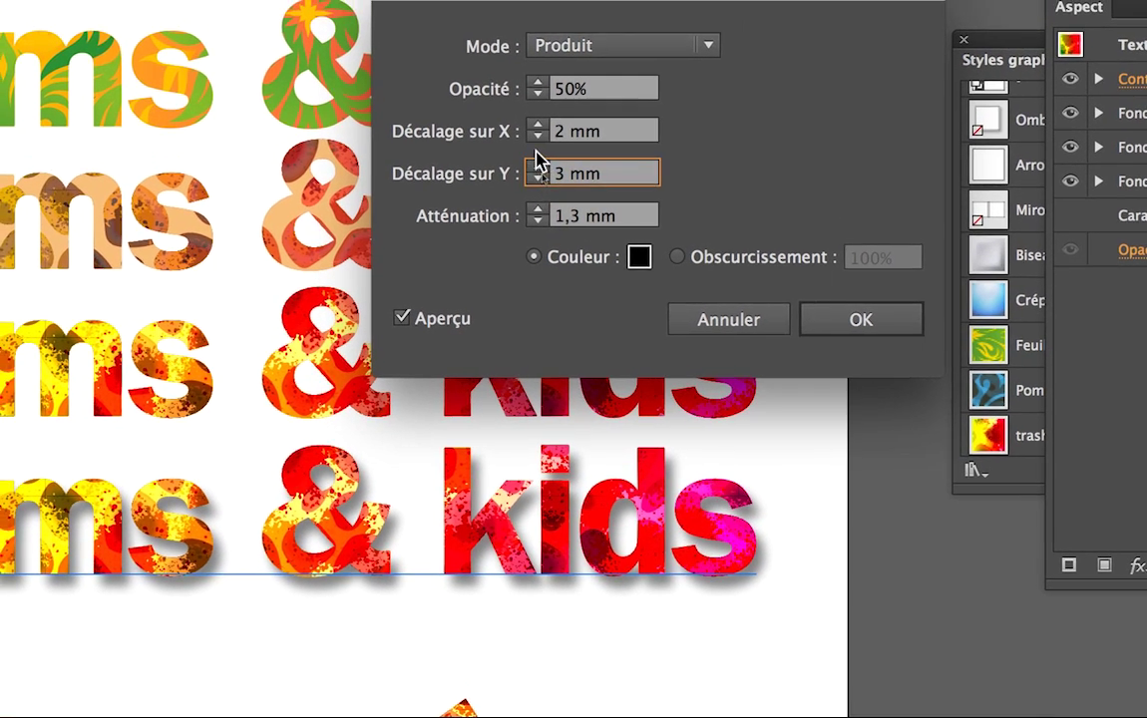
left_click(534, 122)
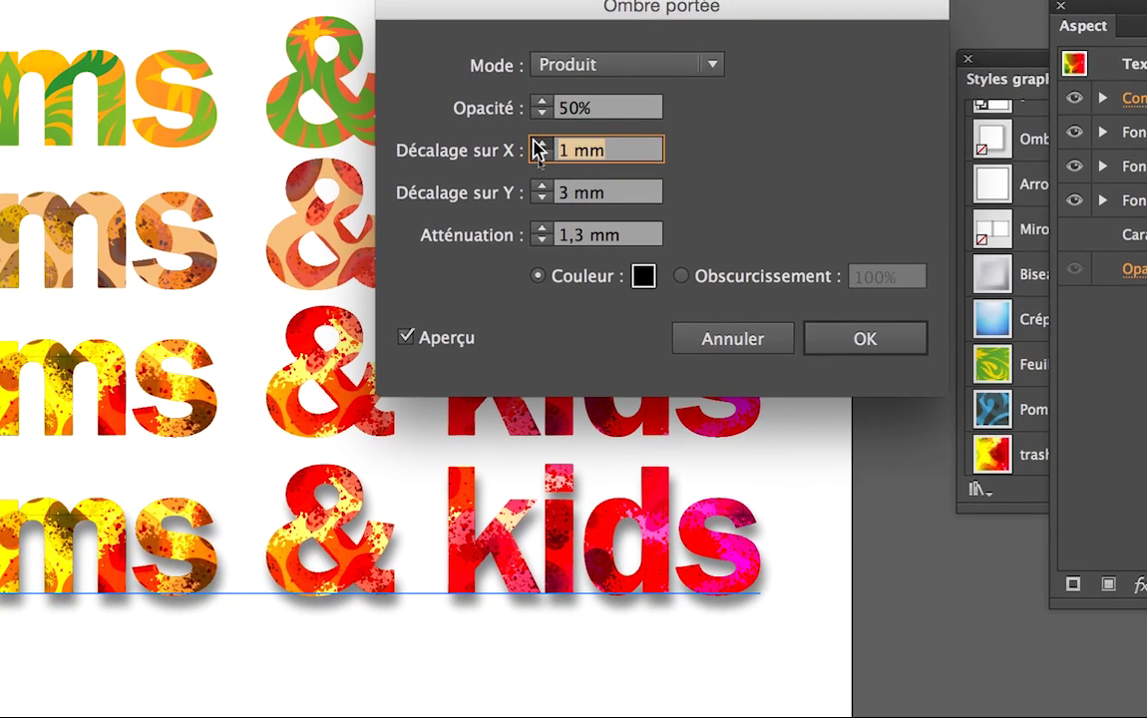
left_click(536, 133)
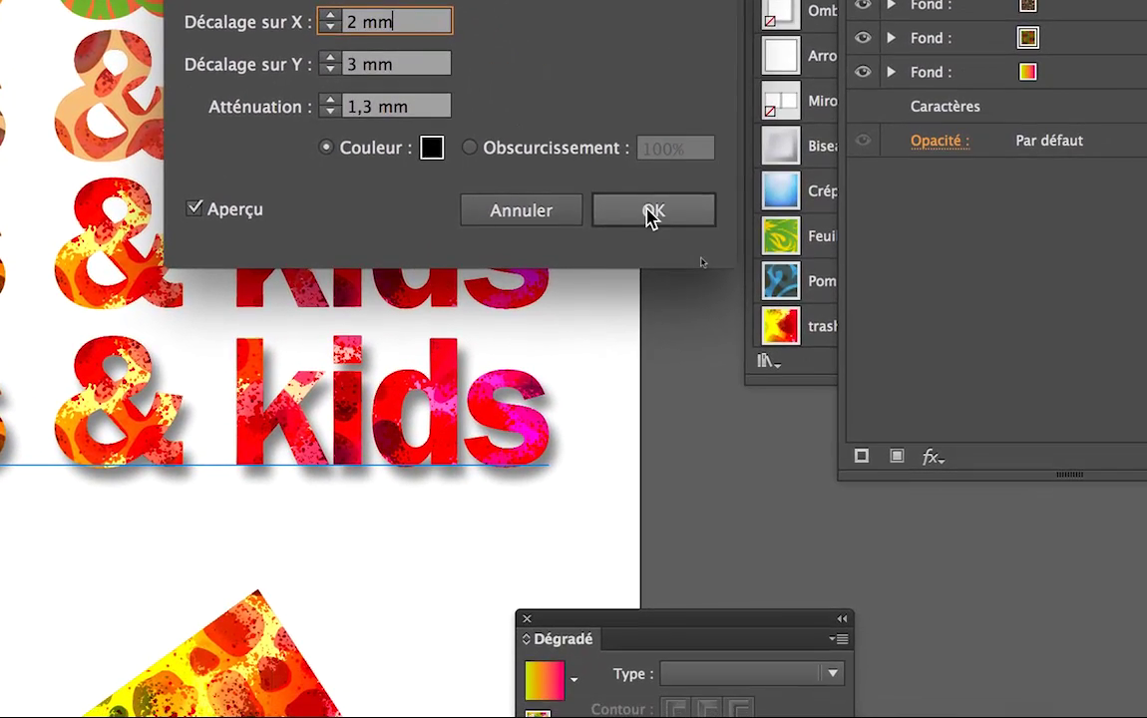
left_click(708, 251)
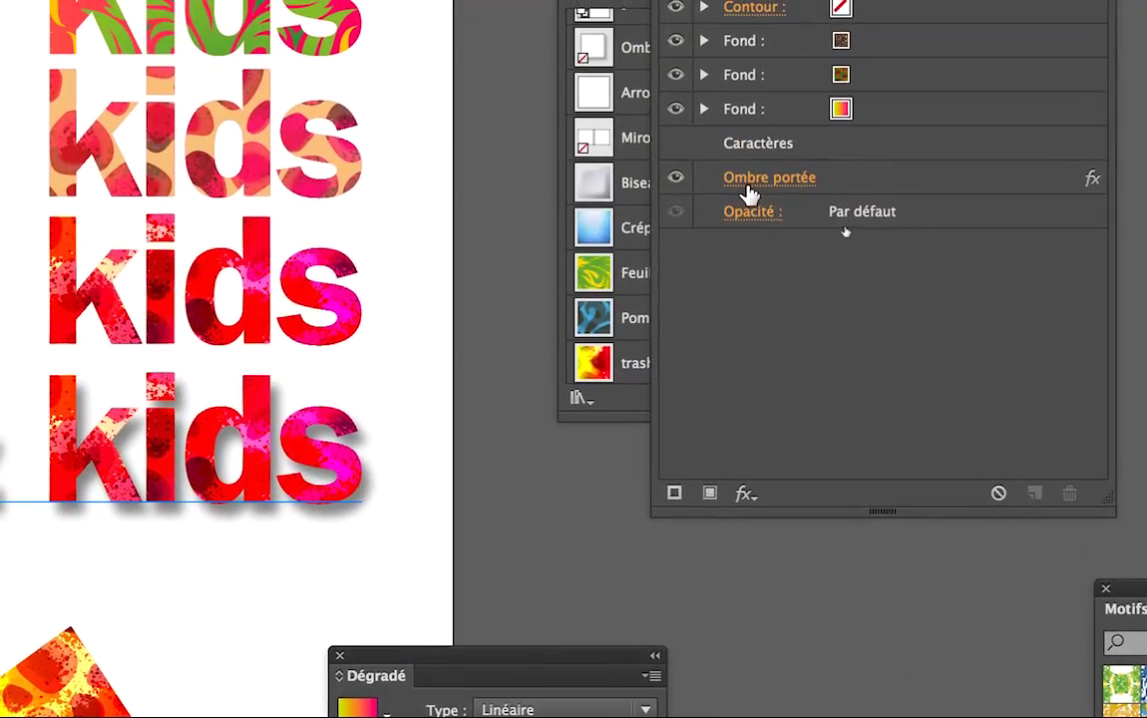
Step: Reopen the Ombre portée settings from the text's appearance attributes and close them without changes
left_click(747, 189)
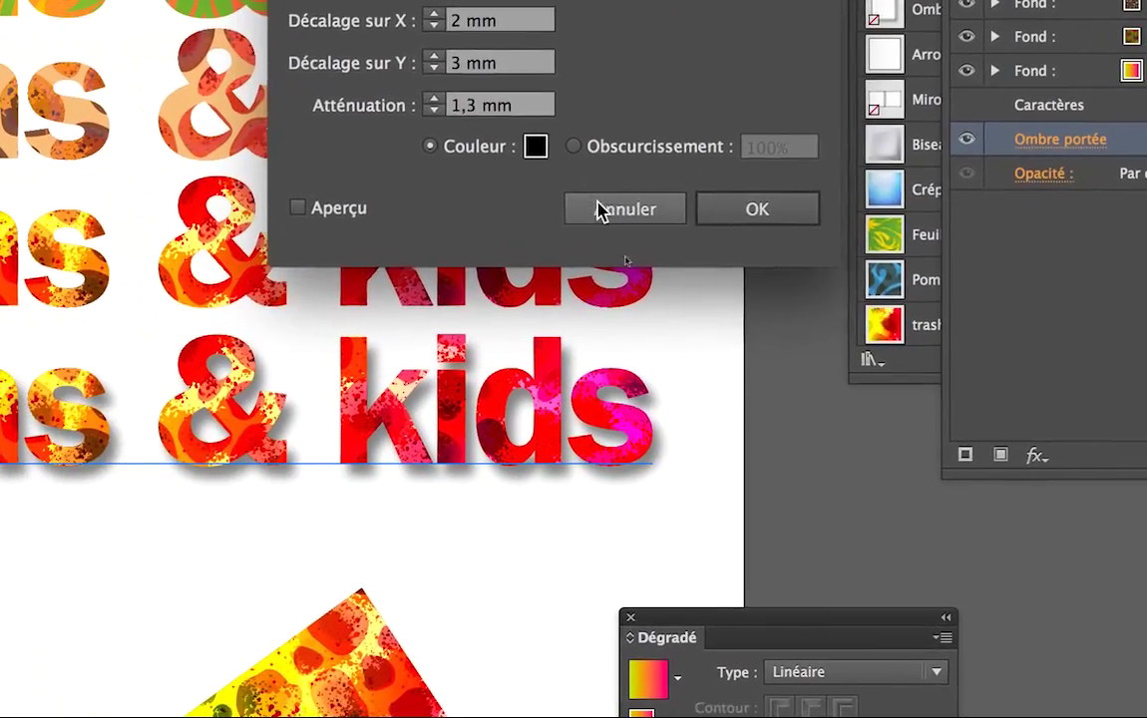
left_click(321, 248)
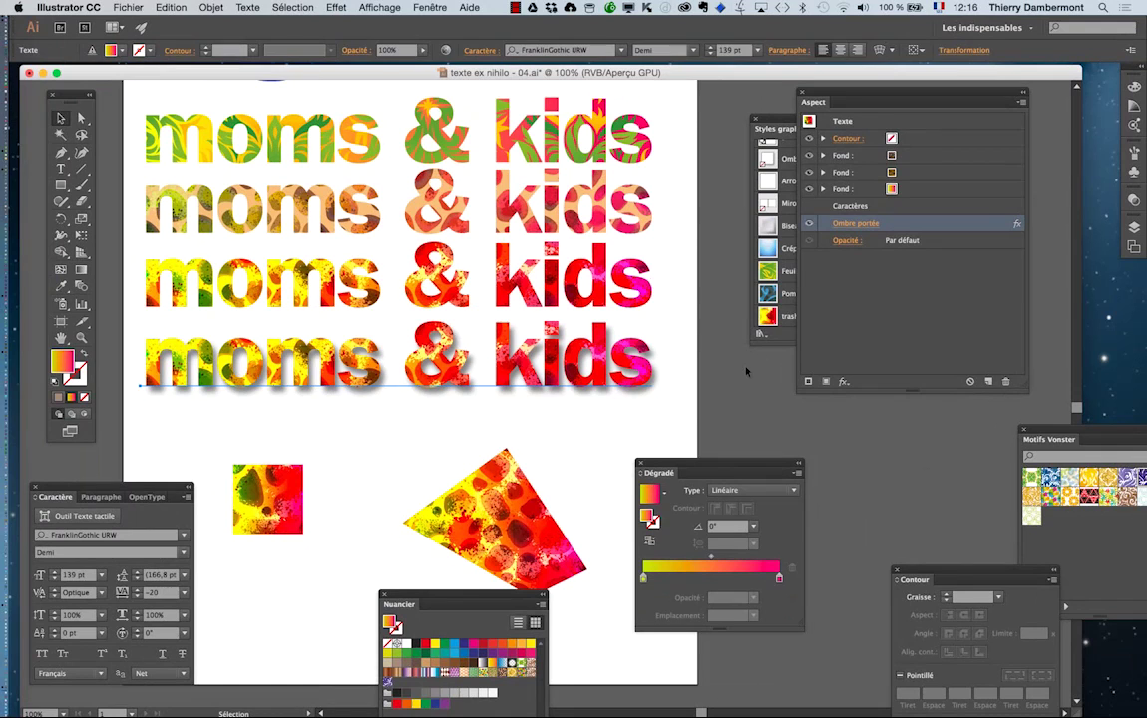
Step: Examine the edges of the drop shadow around the bottom "moms & kids" line at up to 1200% magnification
left_click(670, 355)
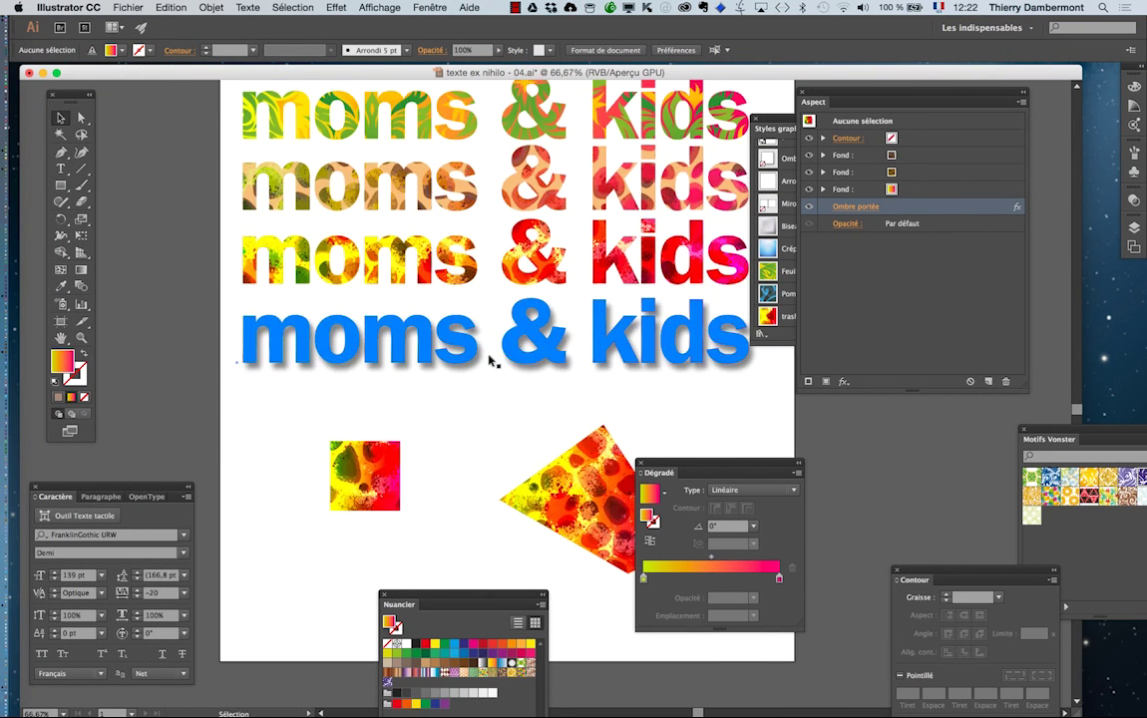
scroll(494, 356, "up", 3)
scroll(489, 354, "up", 2)
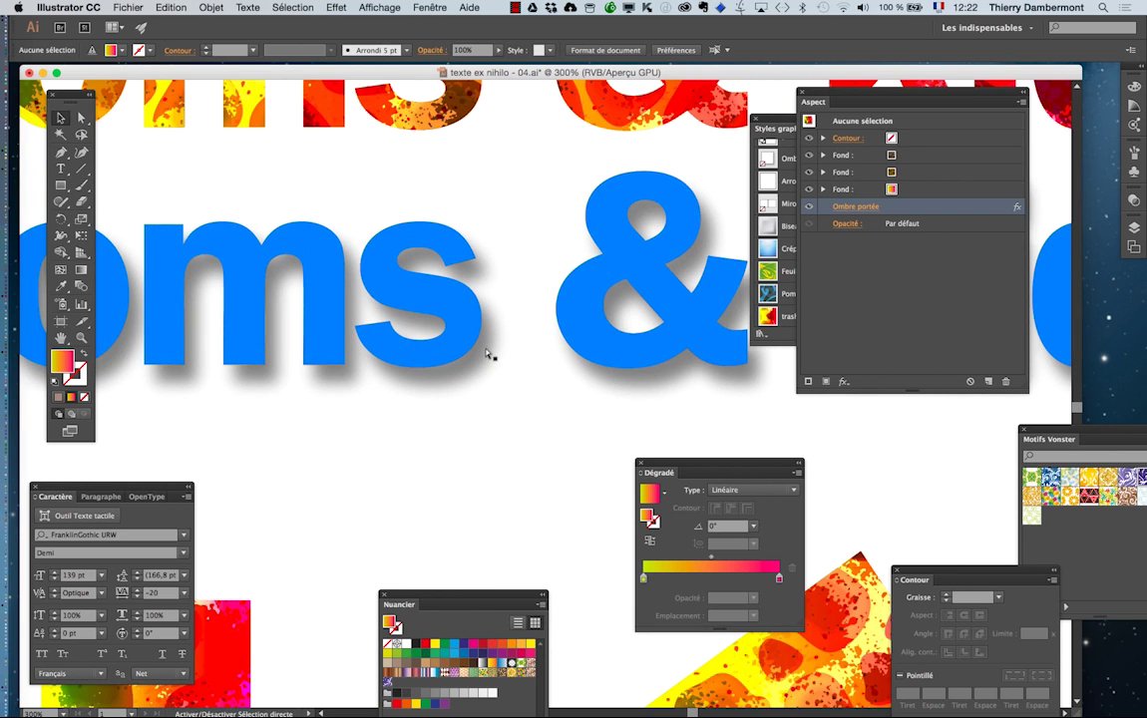
scroll(474, 375, "up", 2)
scroll(473, 371, "up", 2)
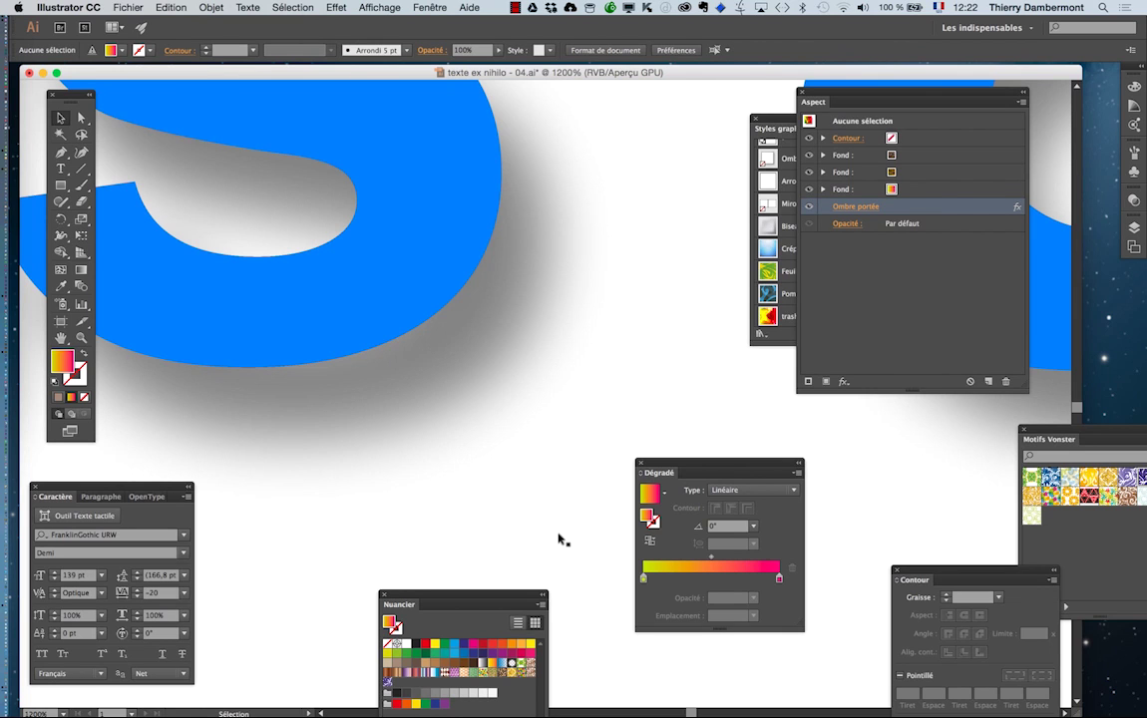
left_click(335, 626)
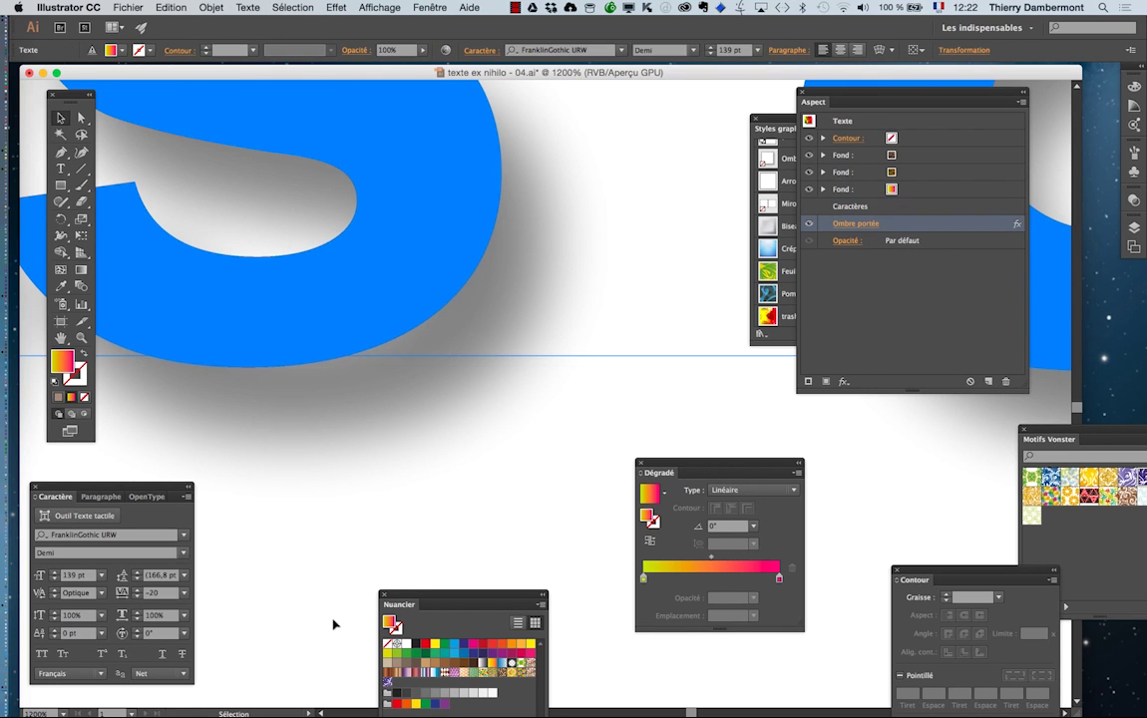
key("super+minus")
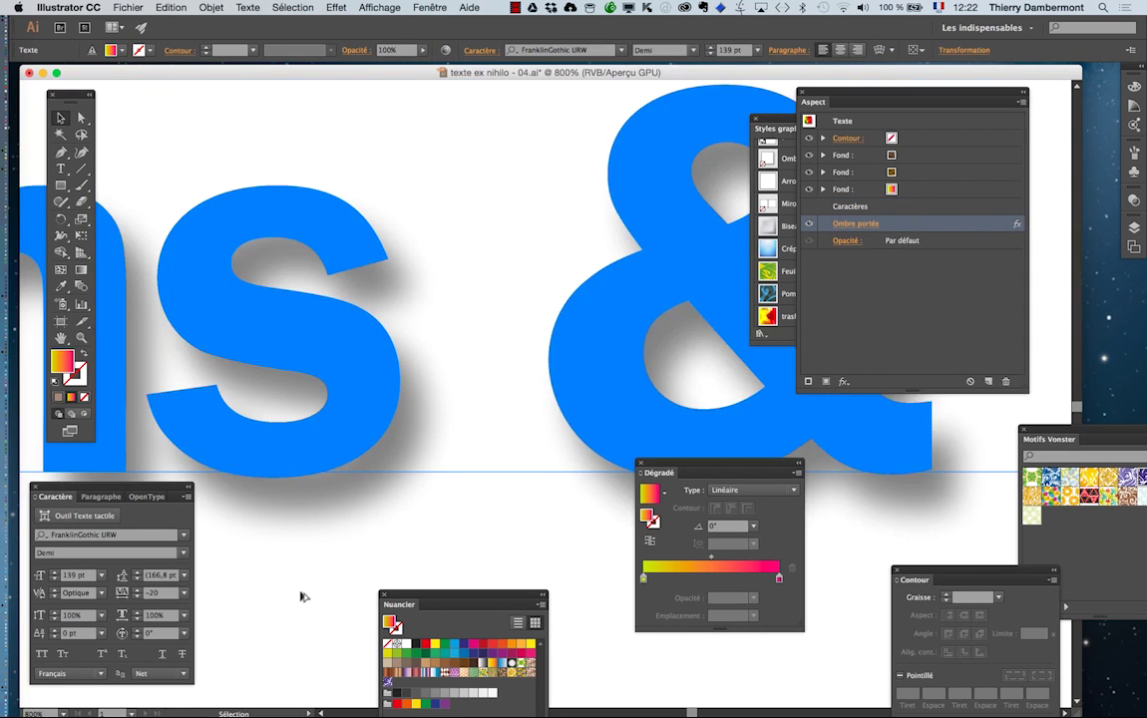
key("super+minus")
key("super+minus")
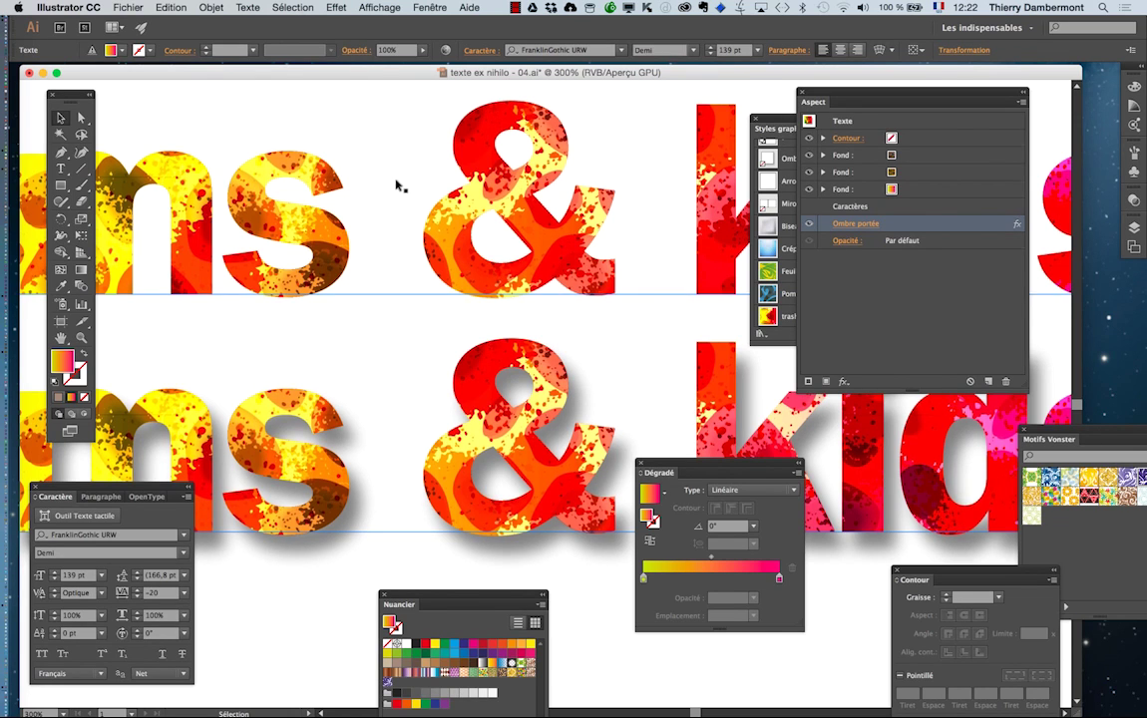
scroll(395, 188, "down", 1)
scroll(396, 190, "down", 8)
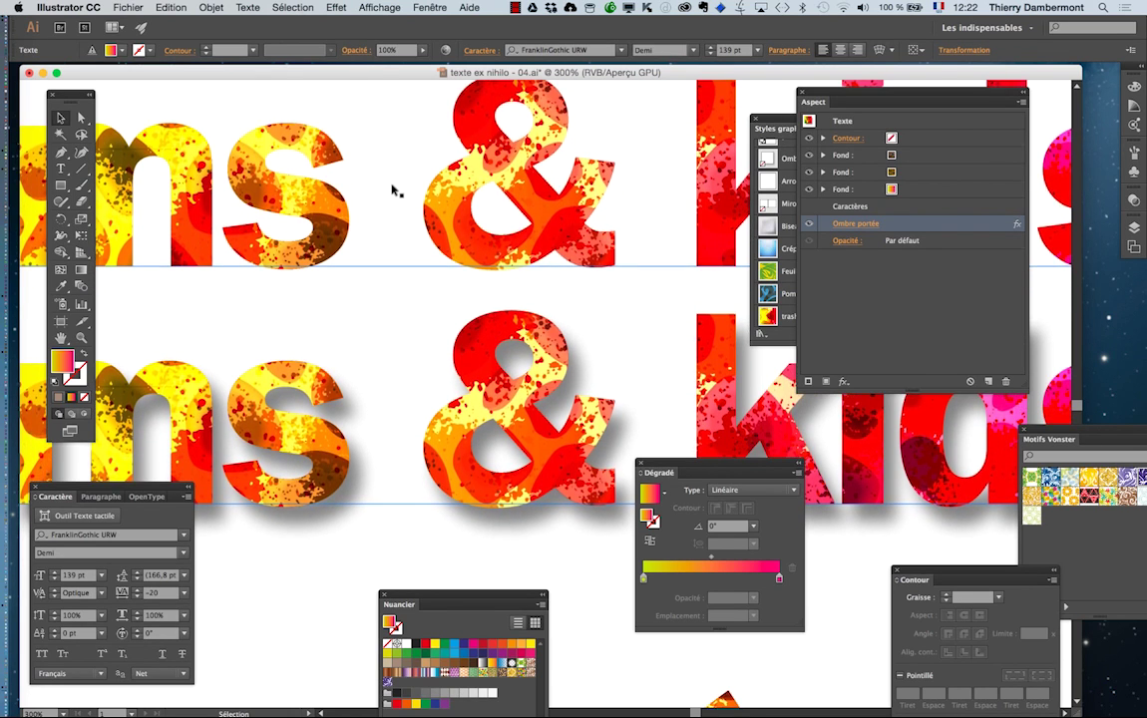
scroll(395, 191, "down", 4)
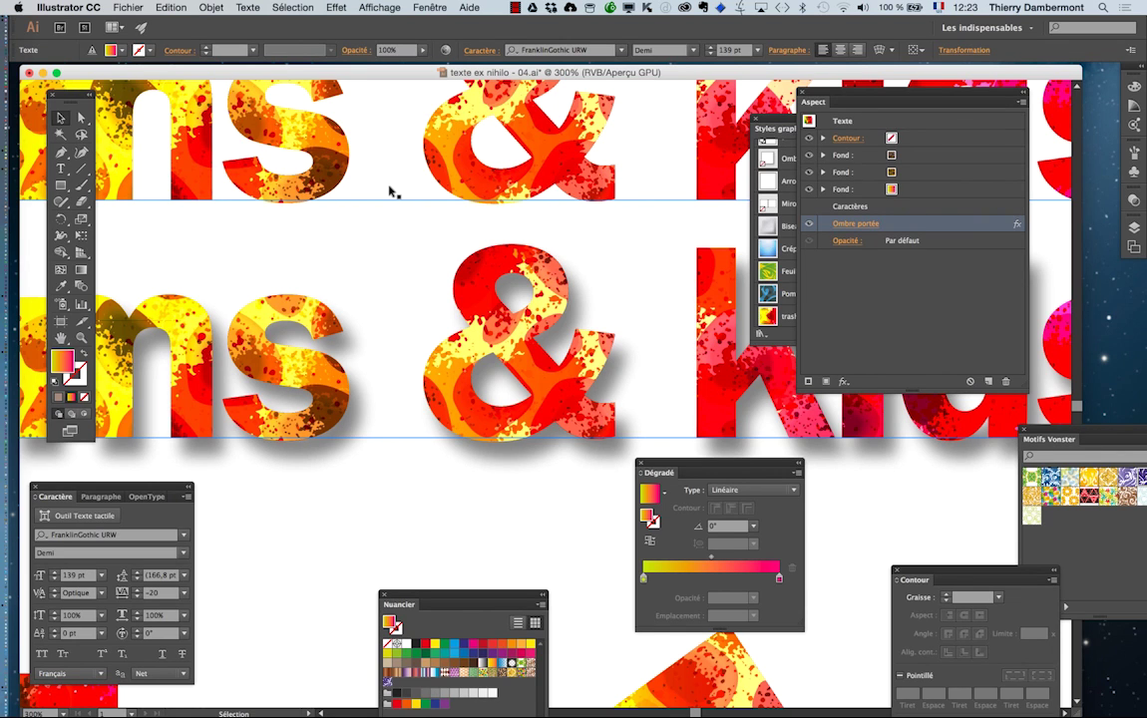
Step: Set the resolution in the document's raster effects settings (Paramètres des effets de pixellisation) to Ecran (72 ppp) with nothing selected
left_click(331, 539)
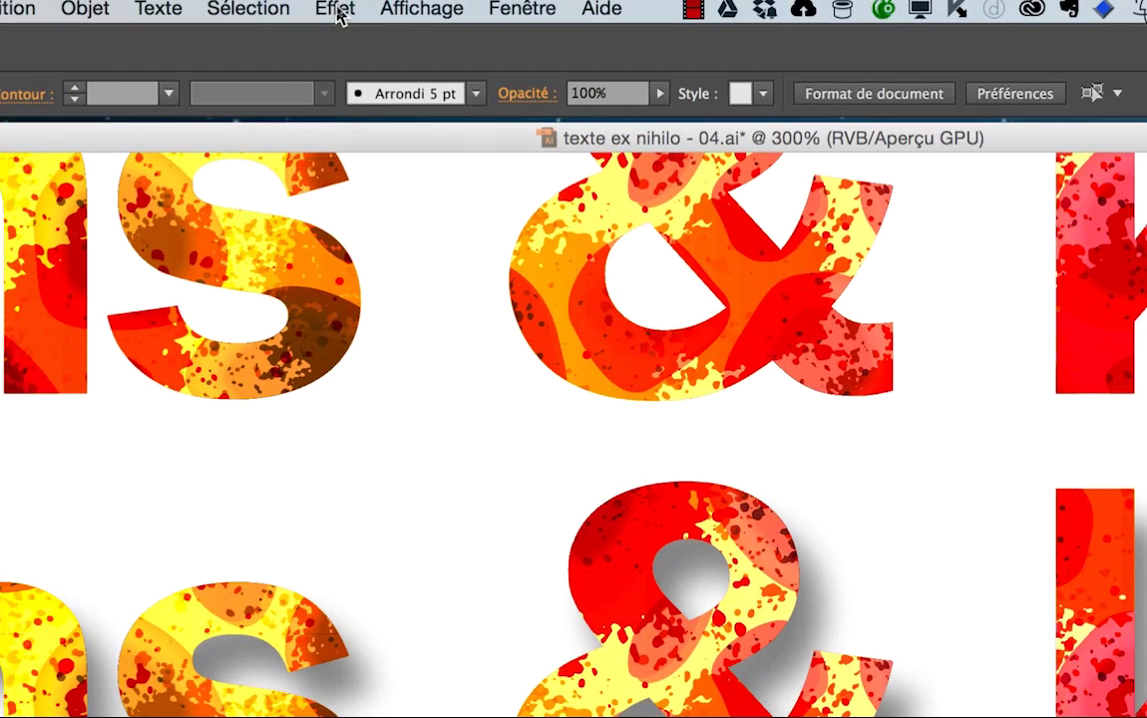
left_click(336, 10)
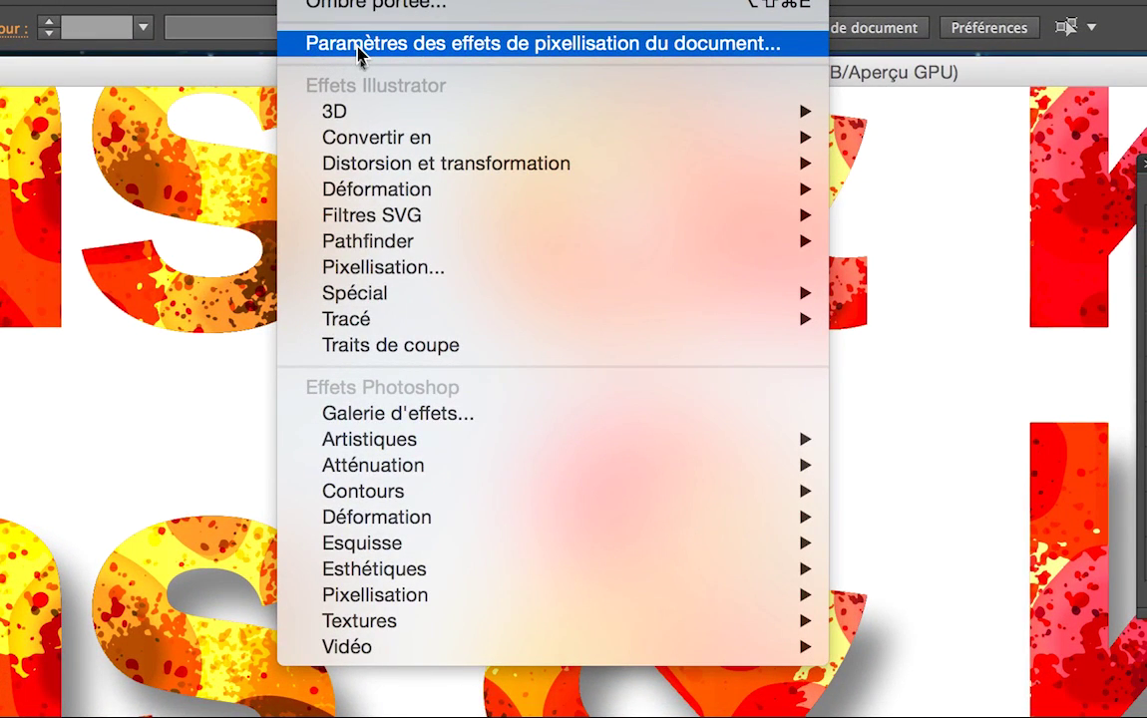
left_click(358, 47)
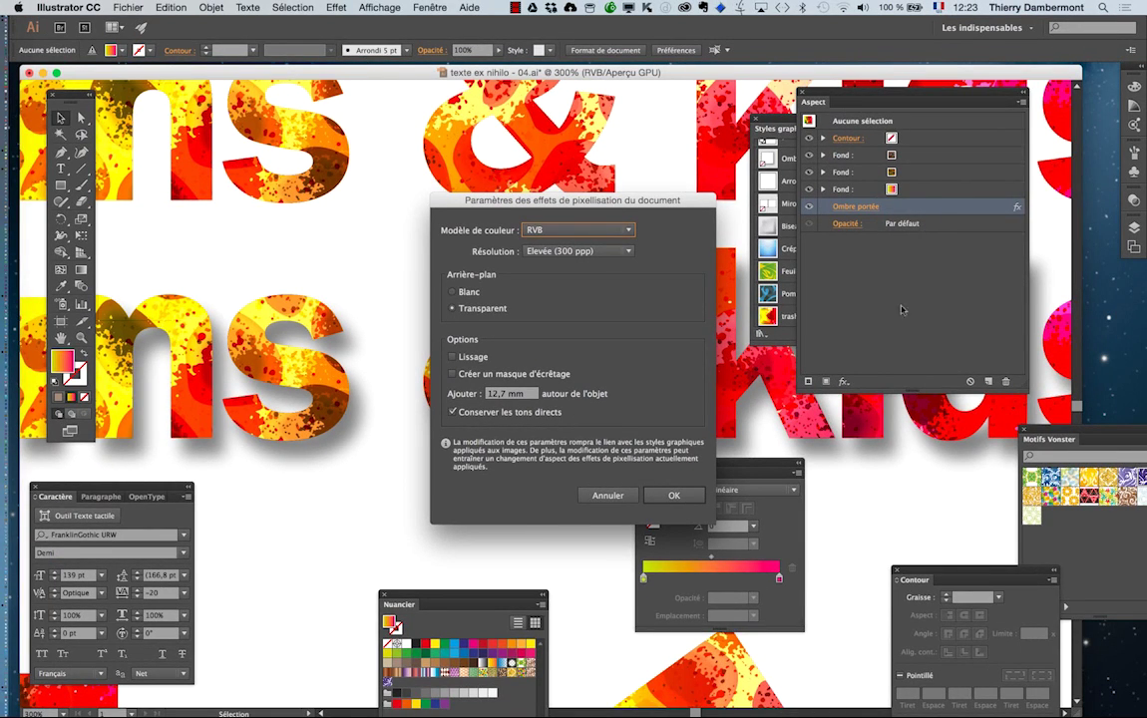
left_click_drag(525, 202, 687, 89)
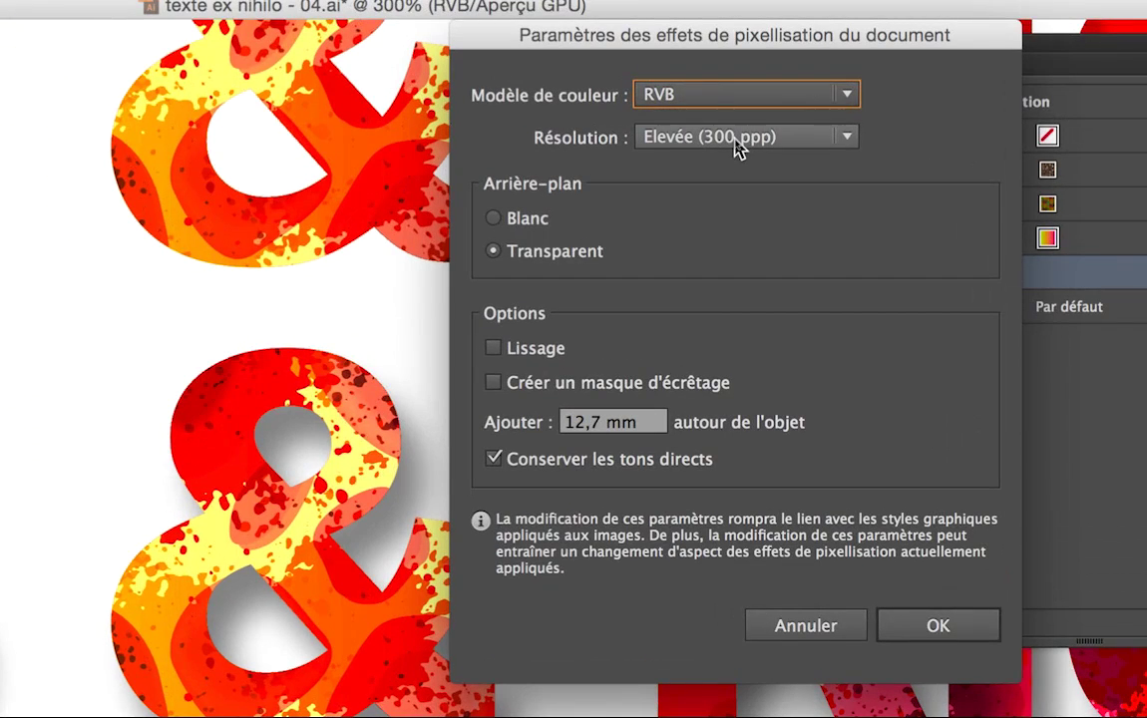
left_click(736, 140)
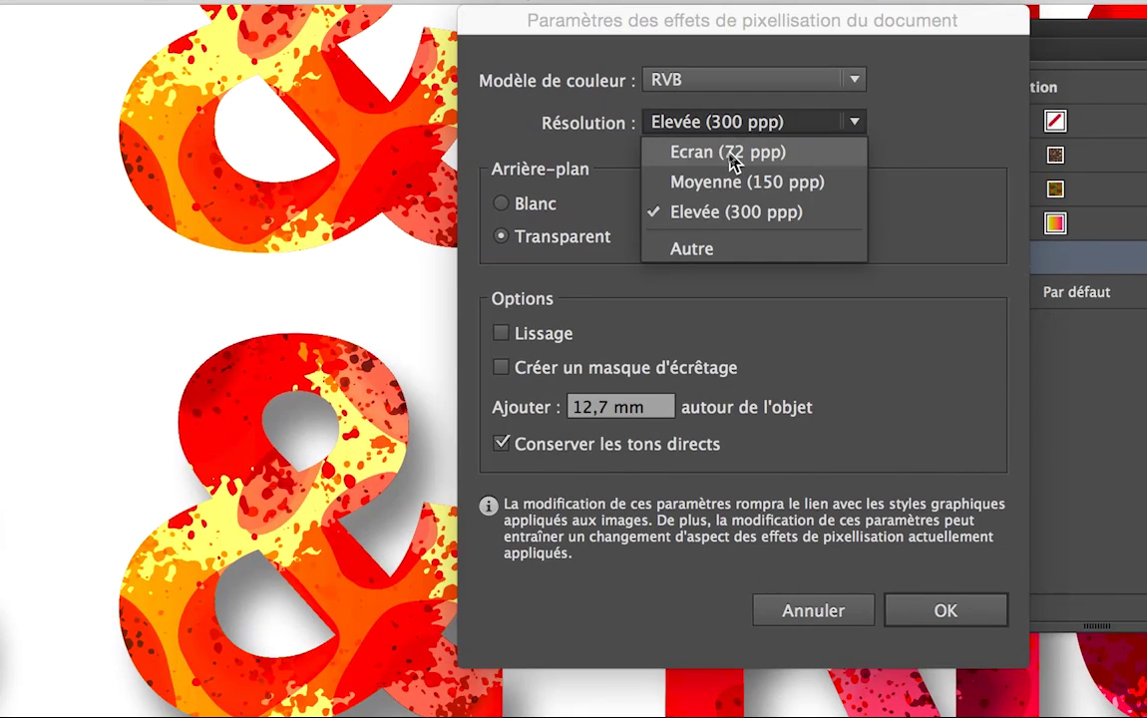
left_click(730, 153)
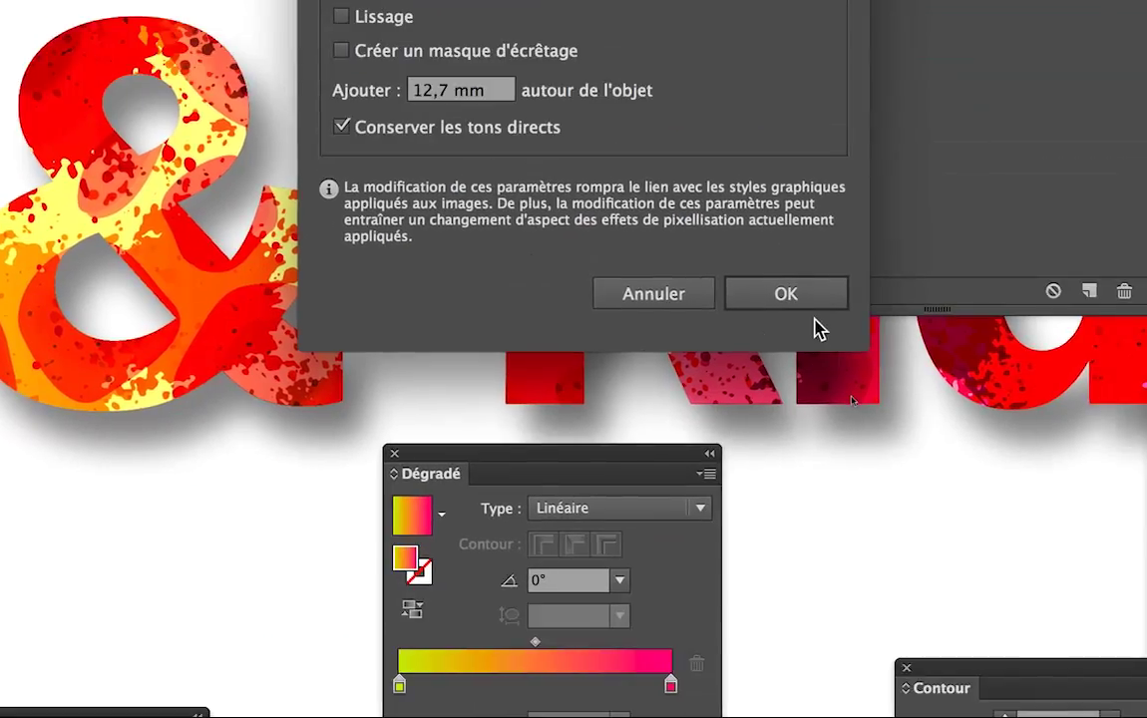
left_click(808, 301)
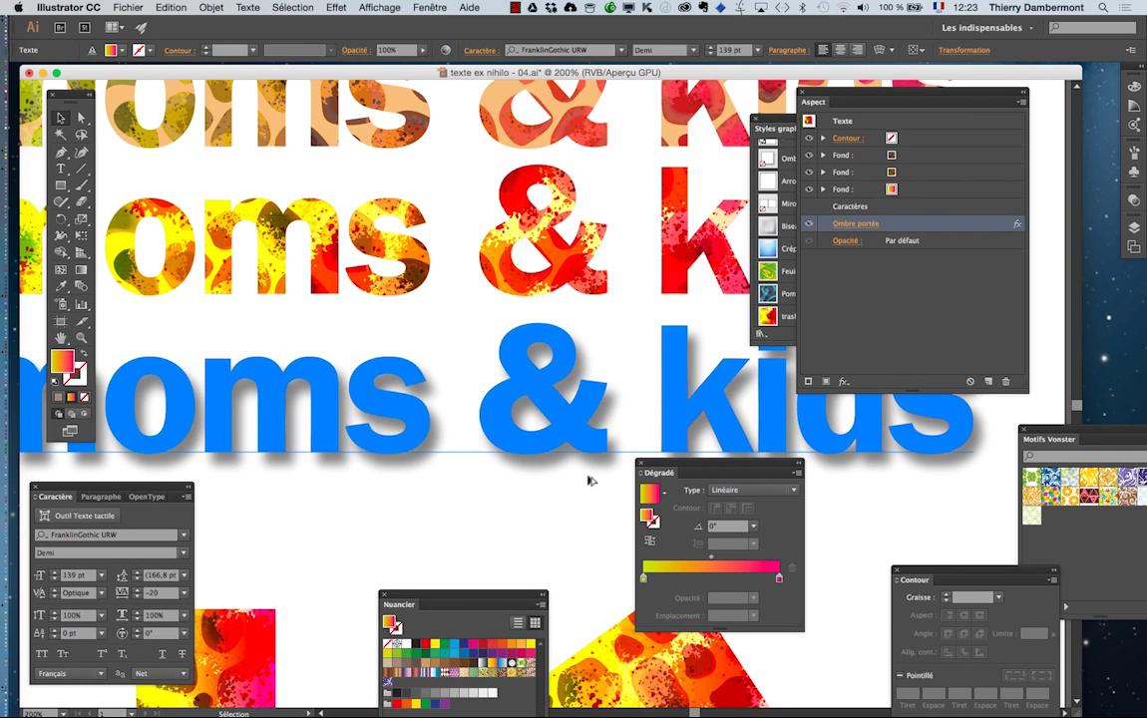
Step: Examine the shadow's rendering up close and check the document's raster effects resolution without changing the settings
scroll(589, 481, "up", 5)
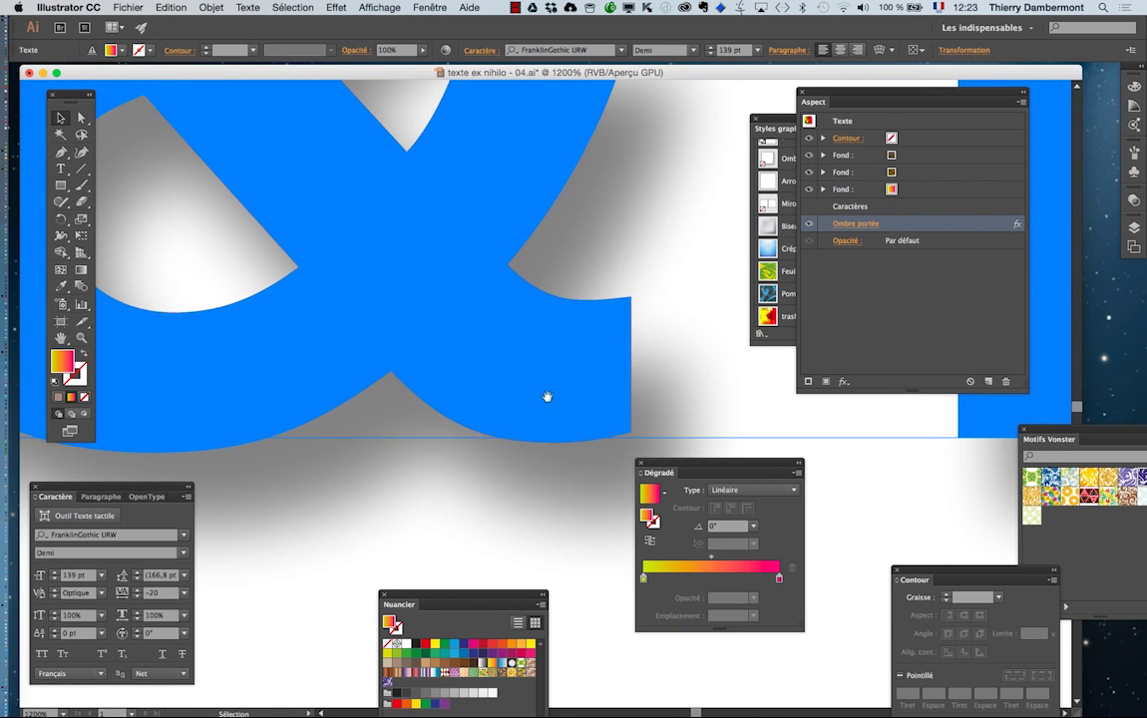
scroll(546, 397, "down", 4)
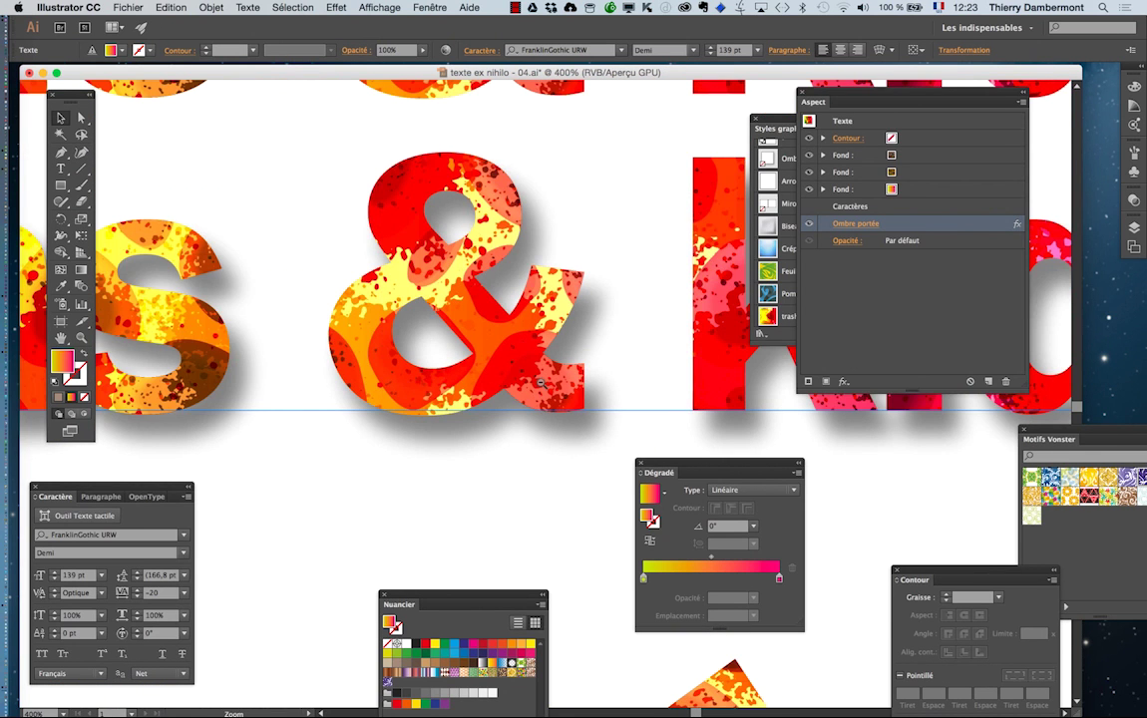
scroll(494, 438, "down", 3)
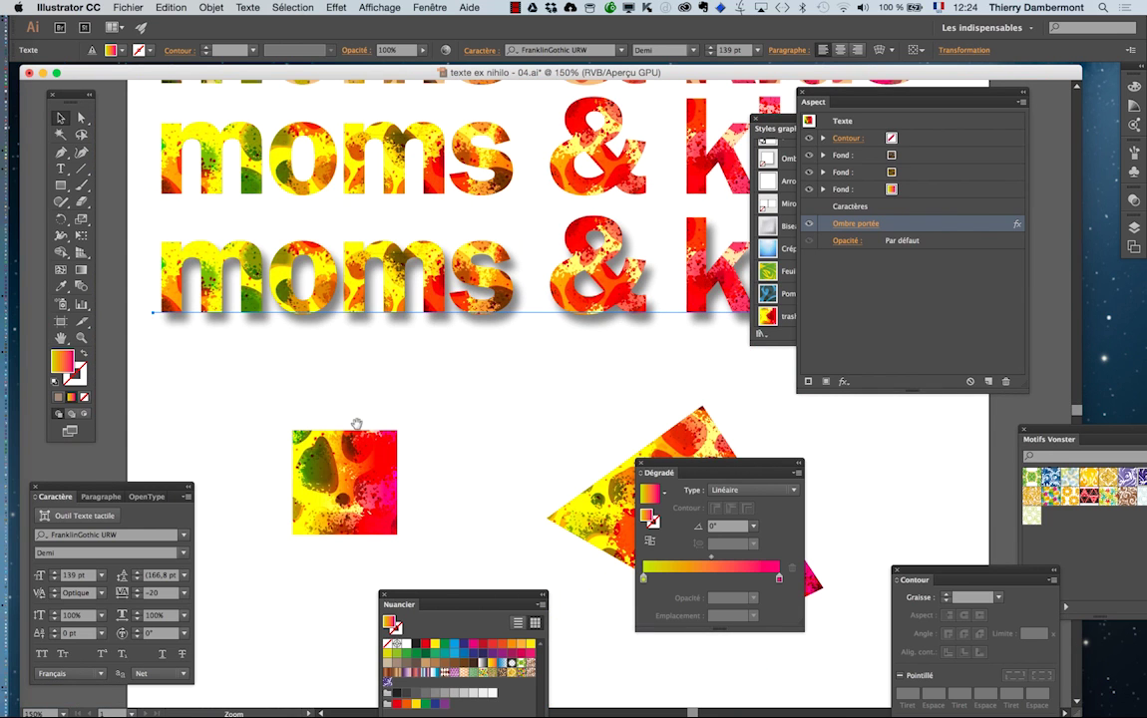
left_click(363, 389)
left_click(337, 7)
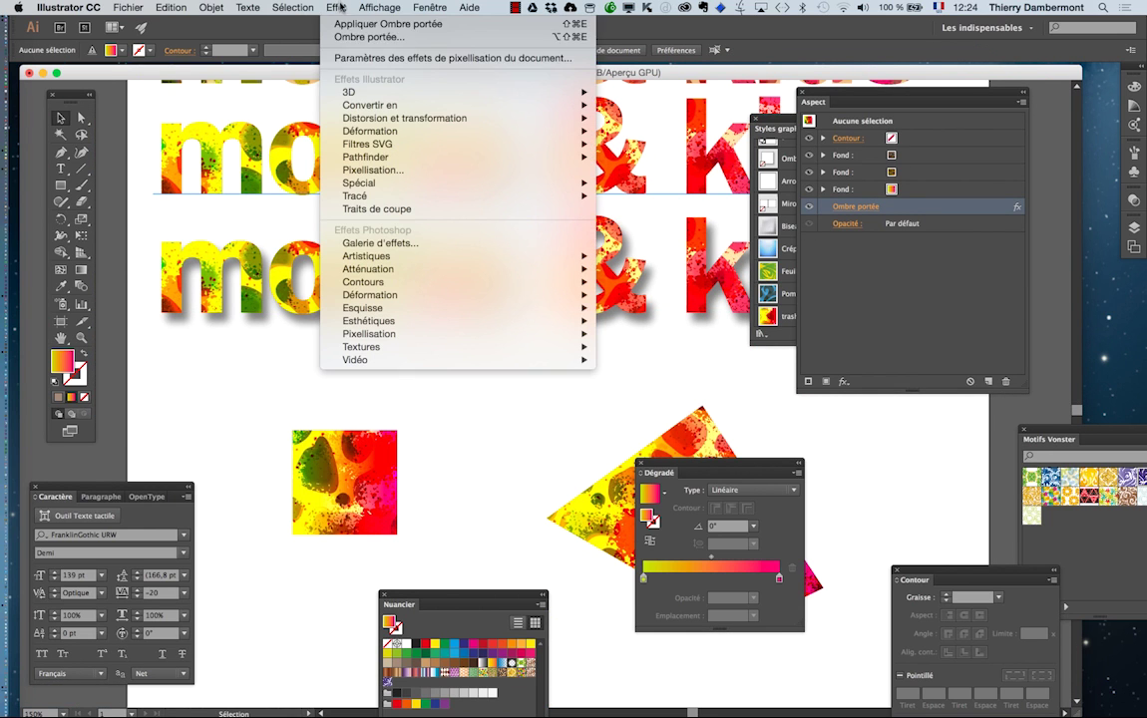
left_click(330, 58)
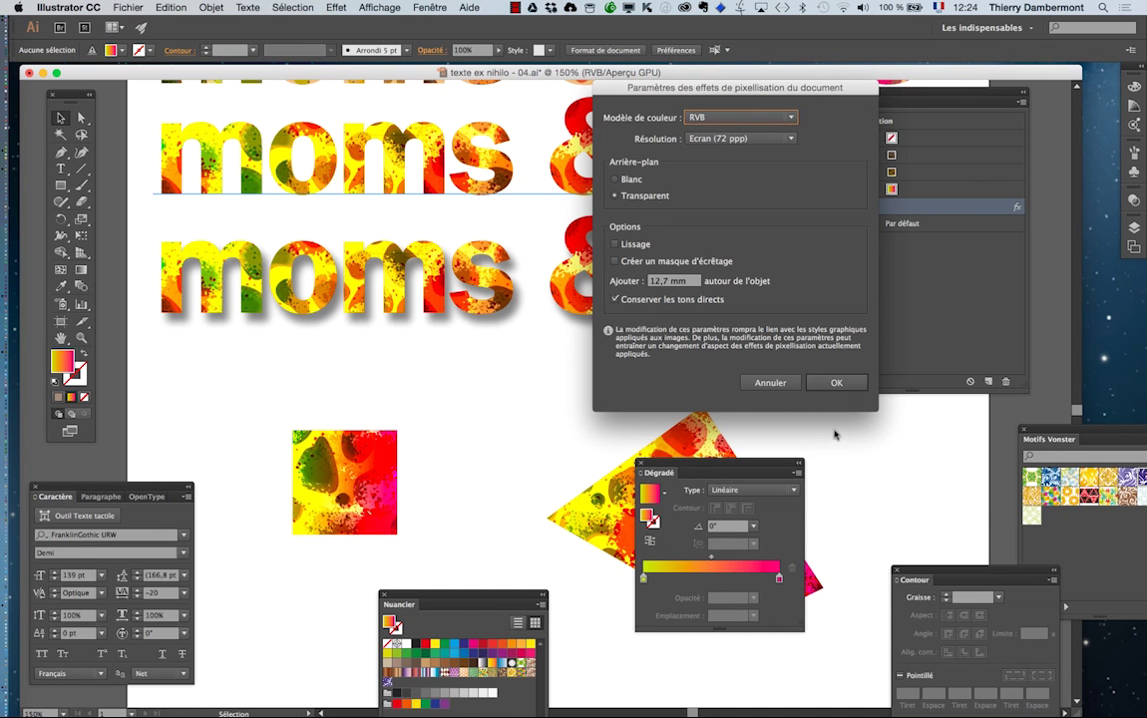
key("Escape")
key("z")
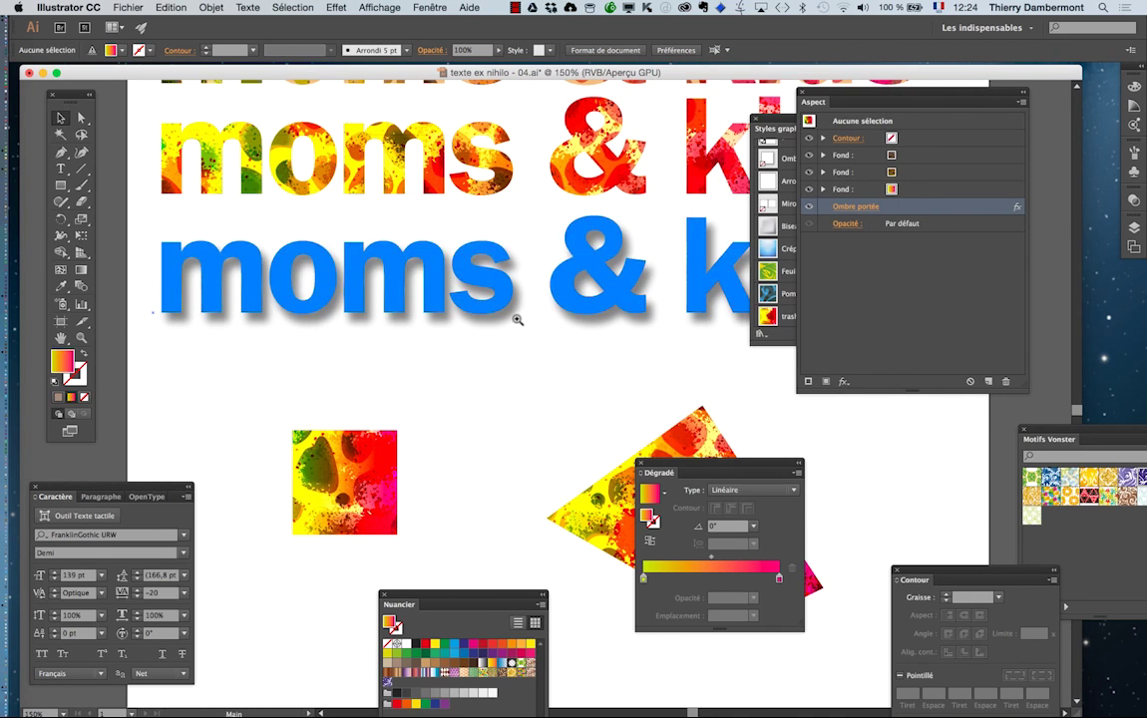
left_click(498, 304)
left_click(490, 340)
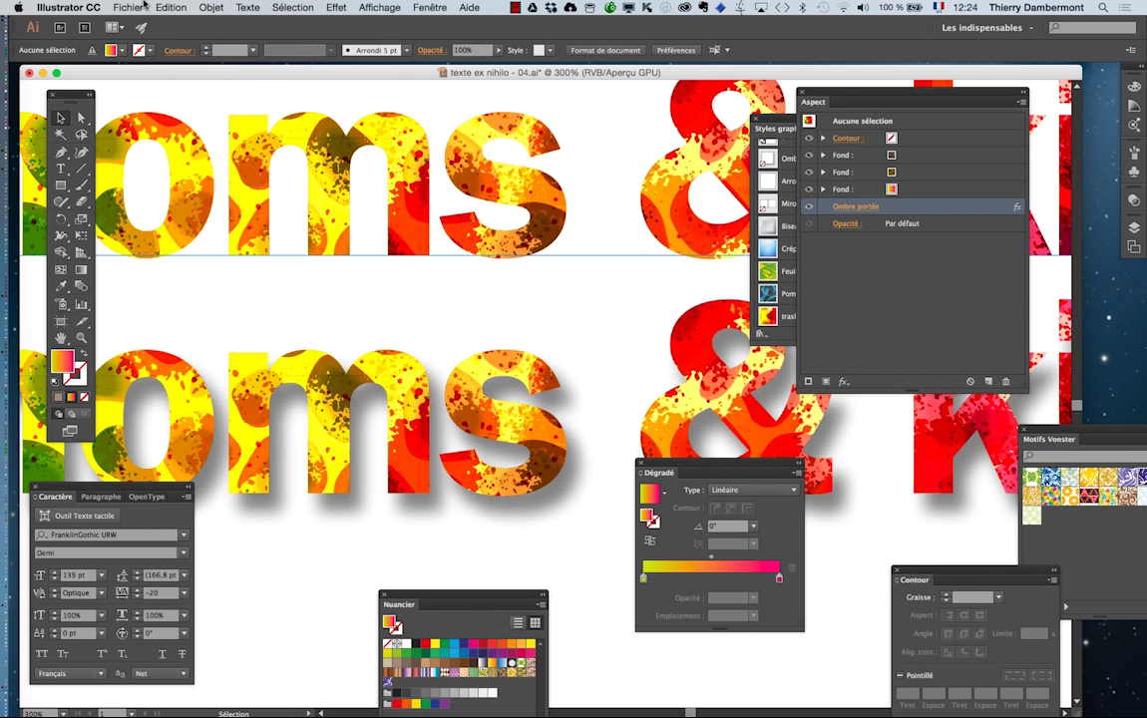
Step: Save the document as "texte ex nihilo - 05.ai" in Illustrator CC format with the default options
left_click(127, 7)
left_click(155, 121)
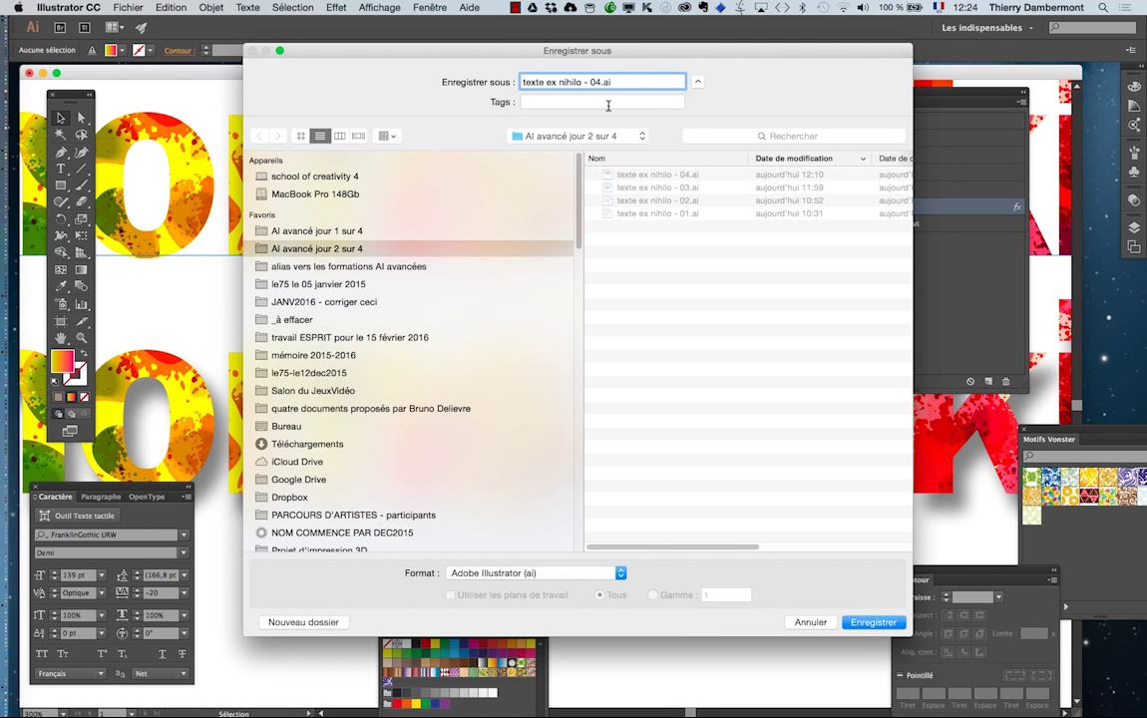
key("Escape")
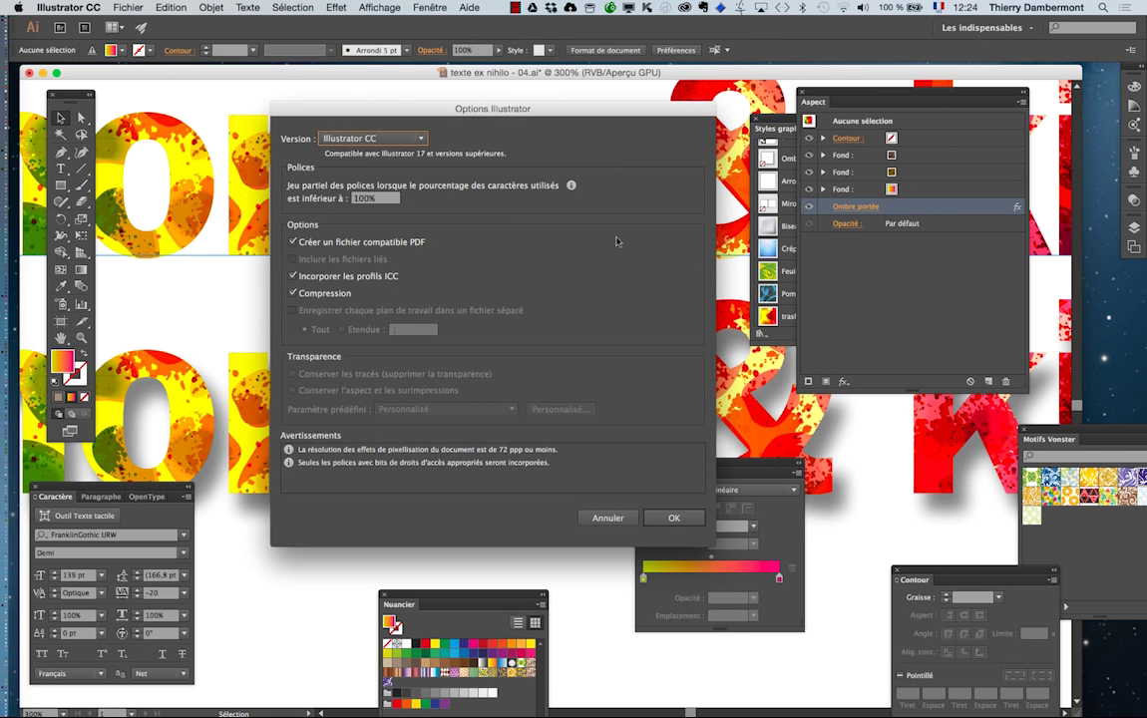
left_click(588, 474)
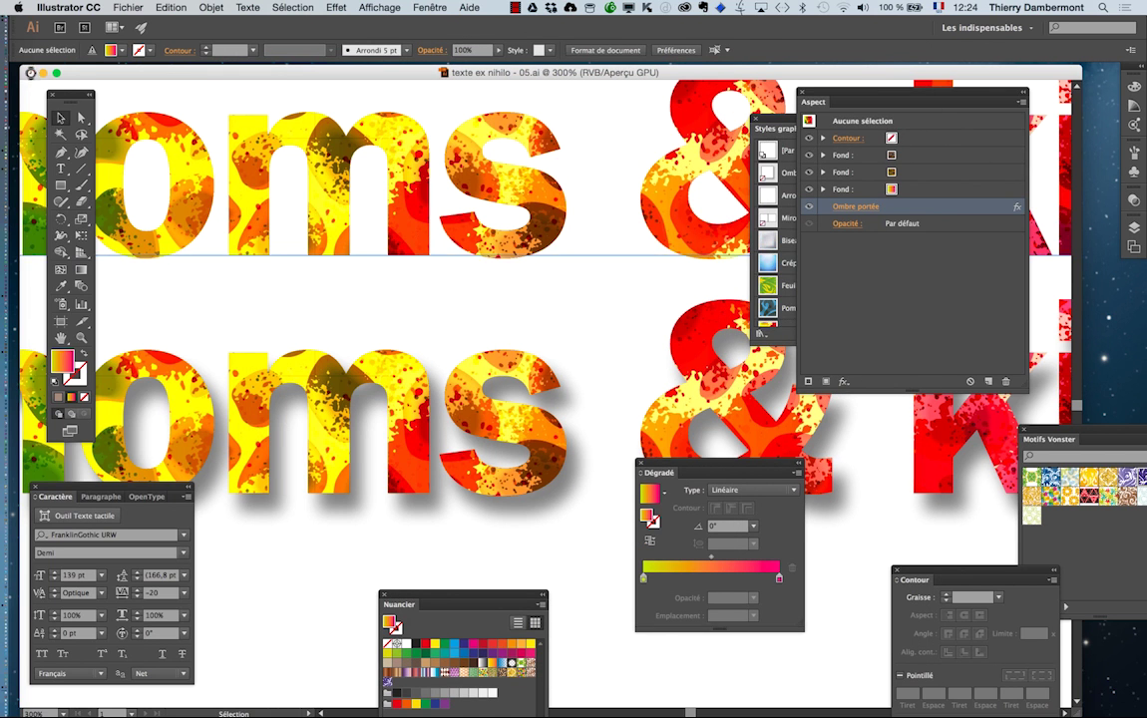
Step: Close the document and reopen "texte ex nihilo - 05.ai" from the "AI avancé jour 2 sur 4" folder
left_click(29, 74)
left_click(126, 7)
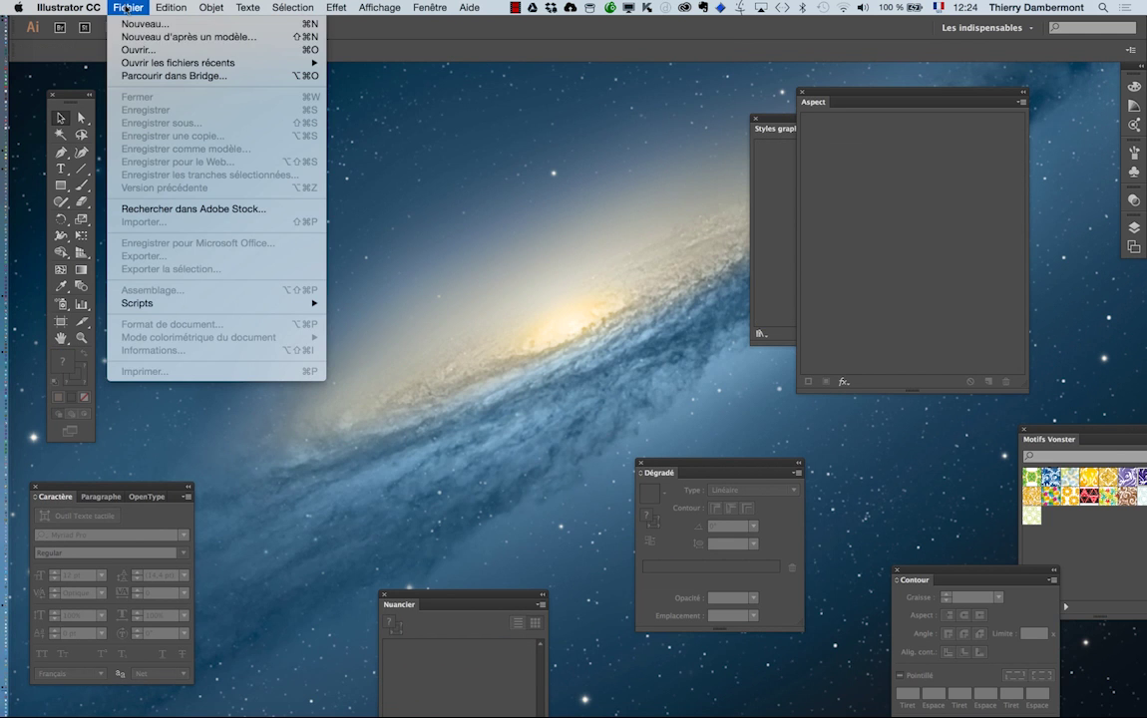
left_click(137, 52)
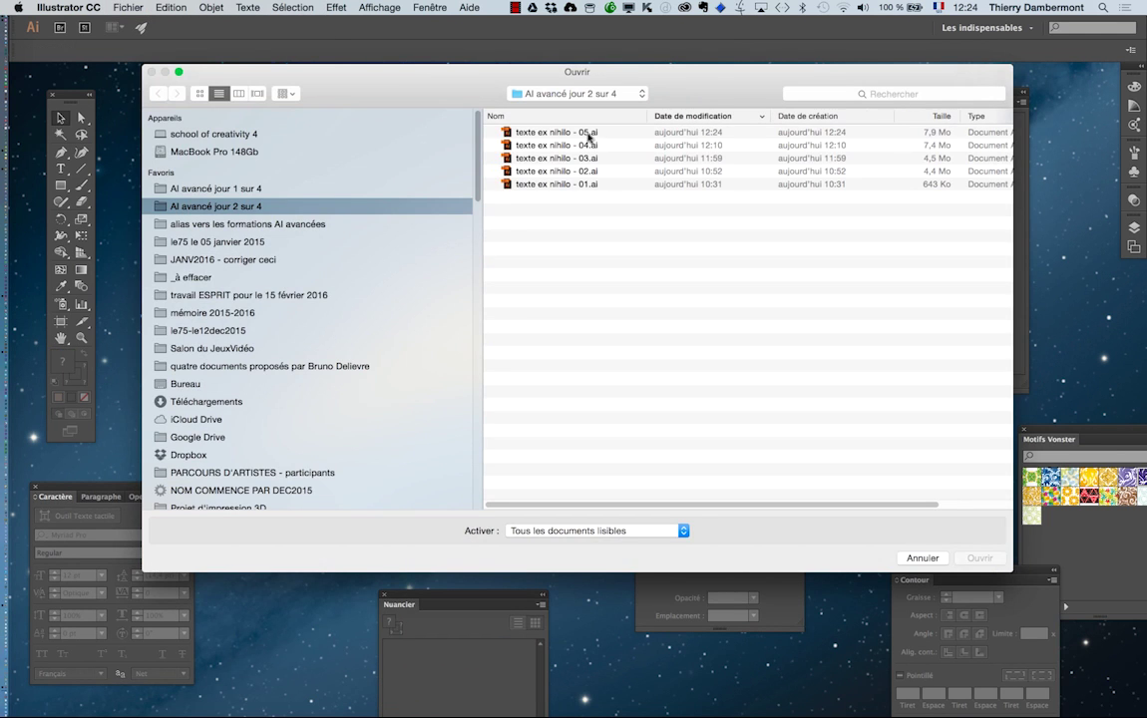
left_click(587, 133)
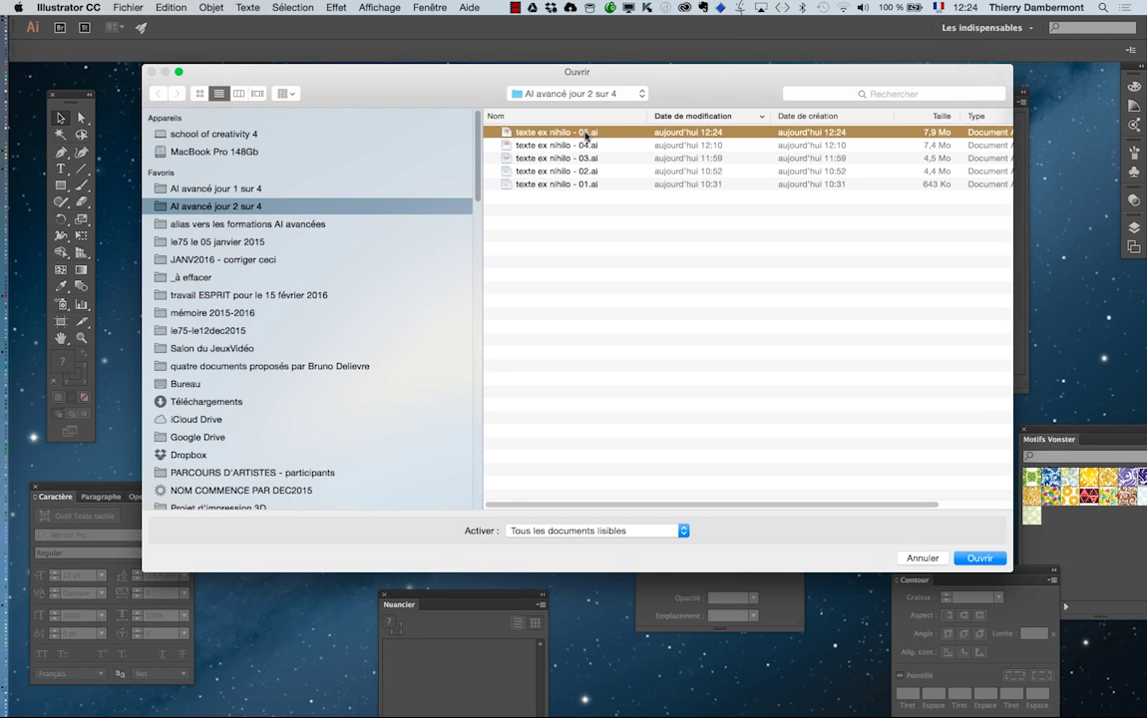
left_click(981, 555)
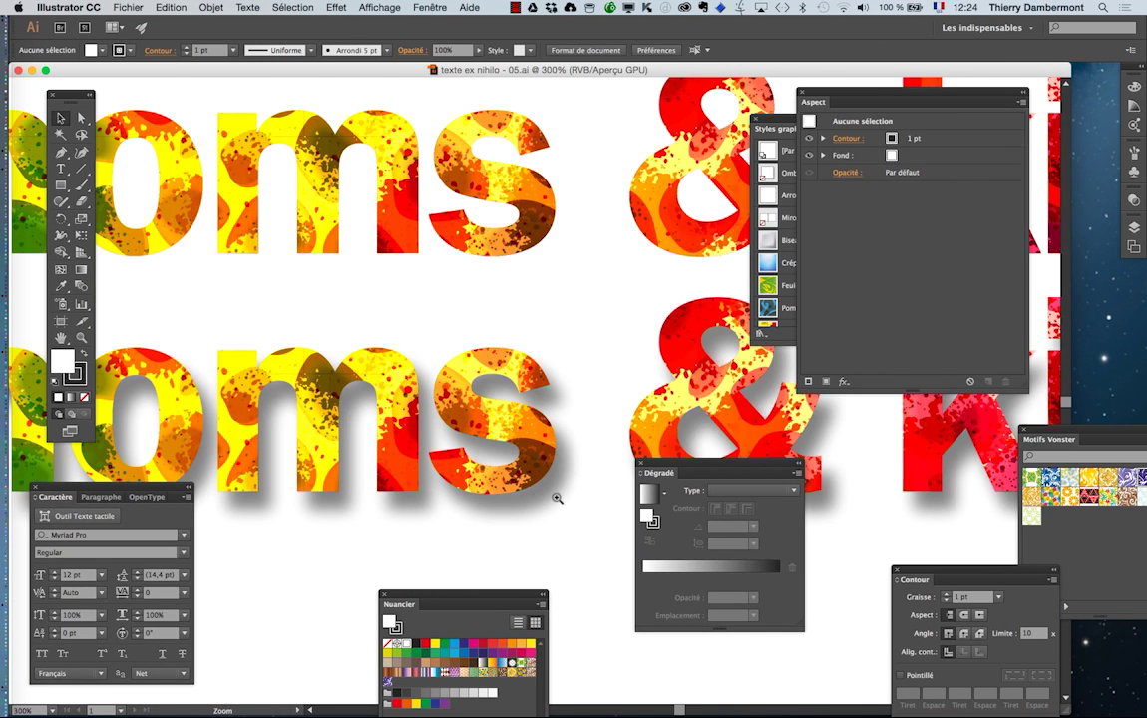
Step: Examine the shadow around the letter "s" in the reopened file at up to 800% magnification
left_click(556, 498)
left_click(551, 474)
left_click(530, 390)
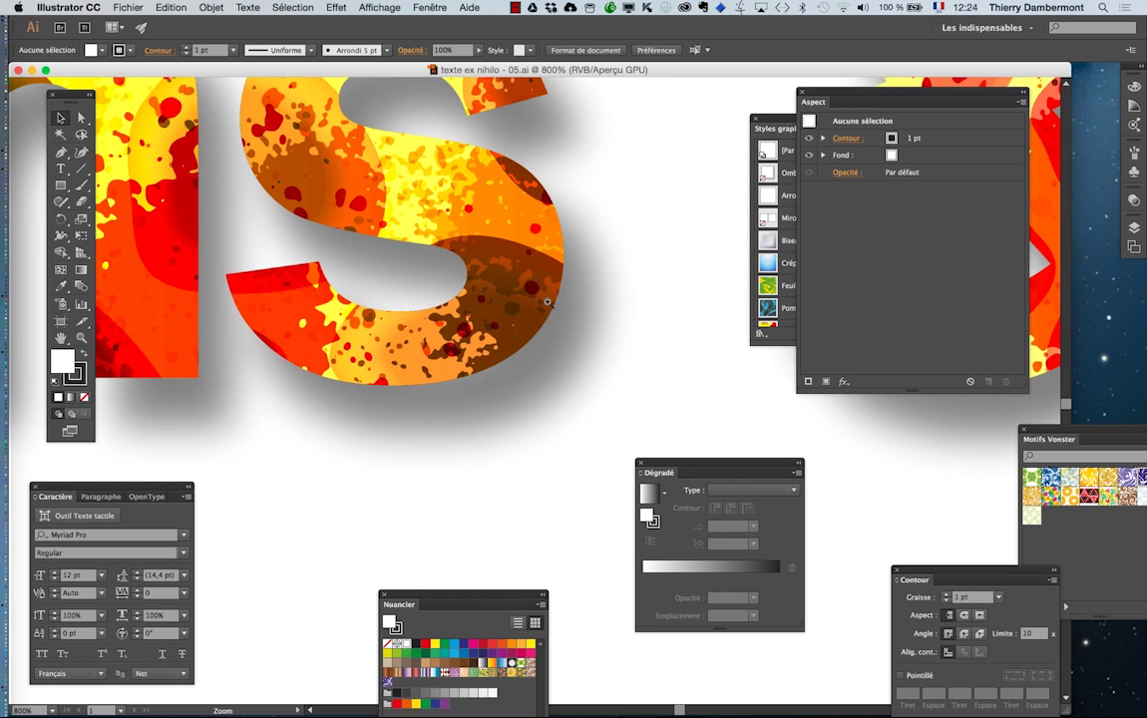
left_click(604, 379)
left_click(604, 379, "alt")
left_click(602, 378, "alt")
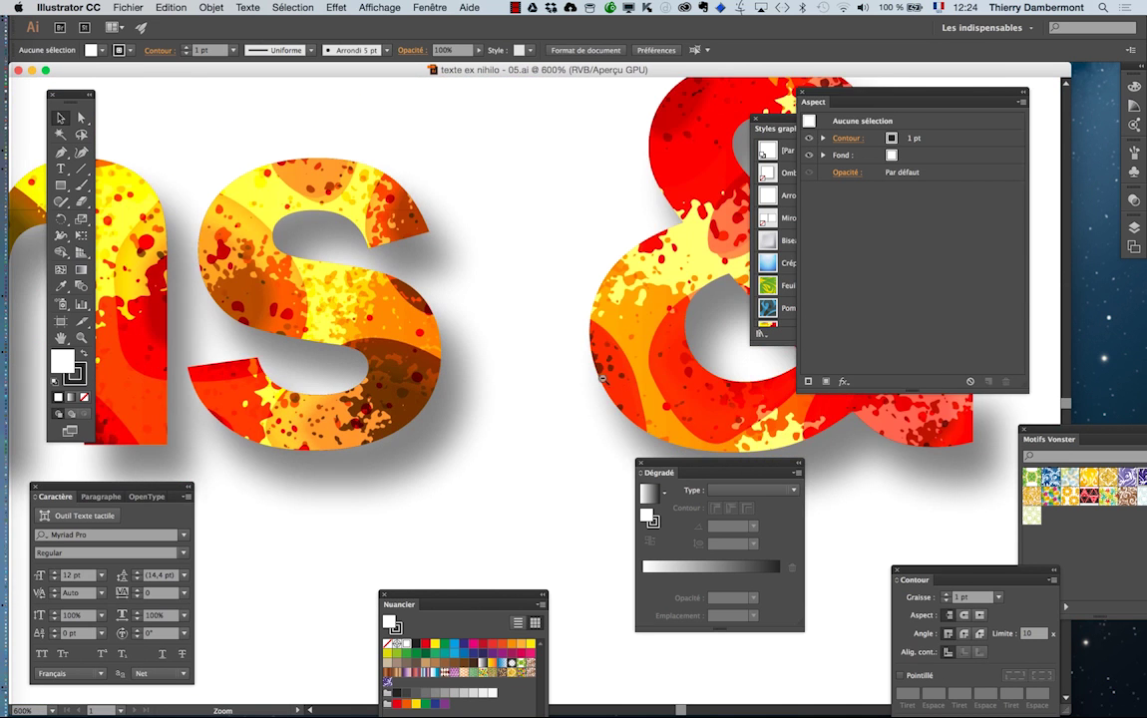
left_click(366, 177)
left_click_drag(542, 320, 442, 175)
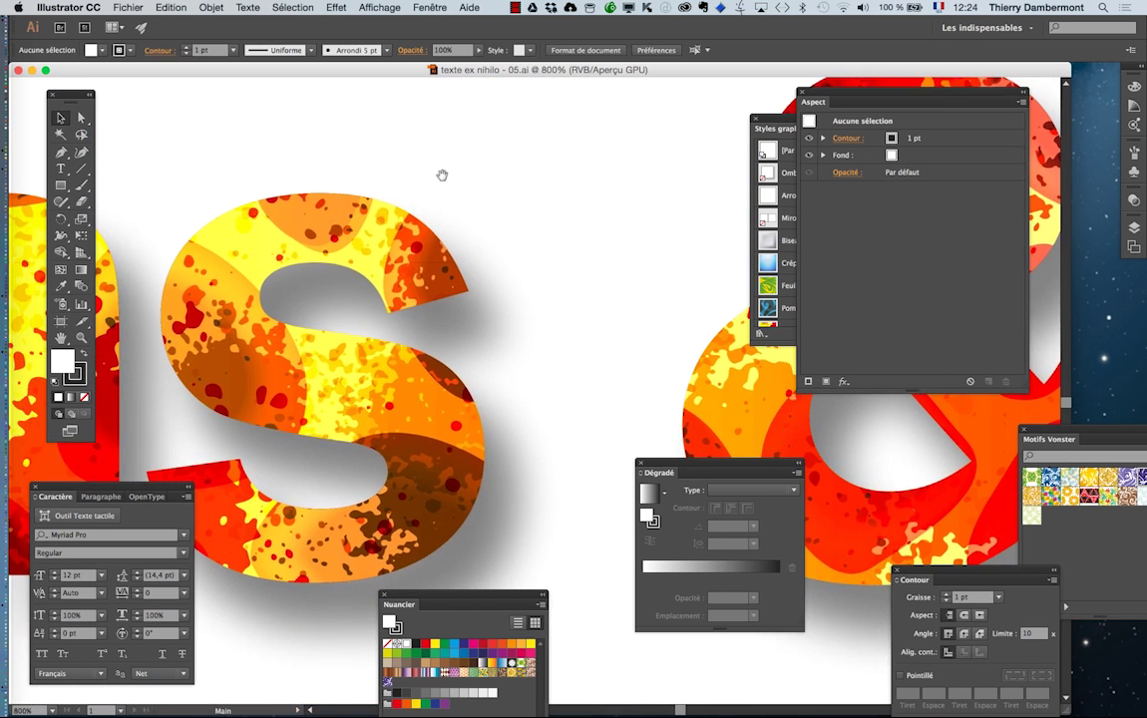
Step: Select all the artwork and switch the document view to CPU preview
left_click(60, 118)
key("super+a")
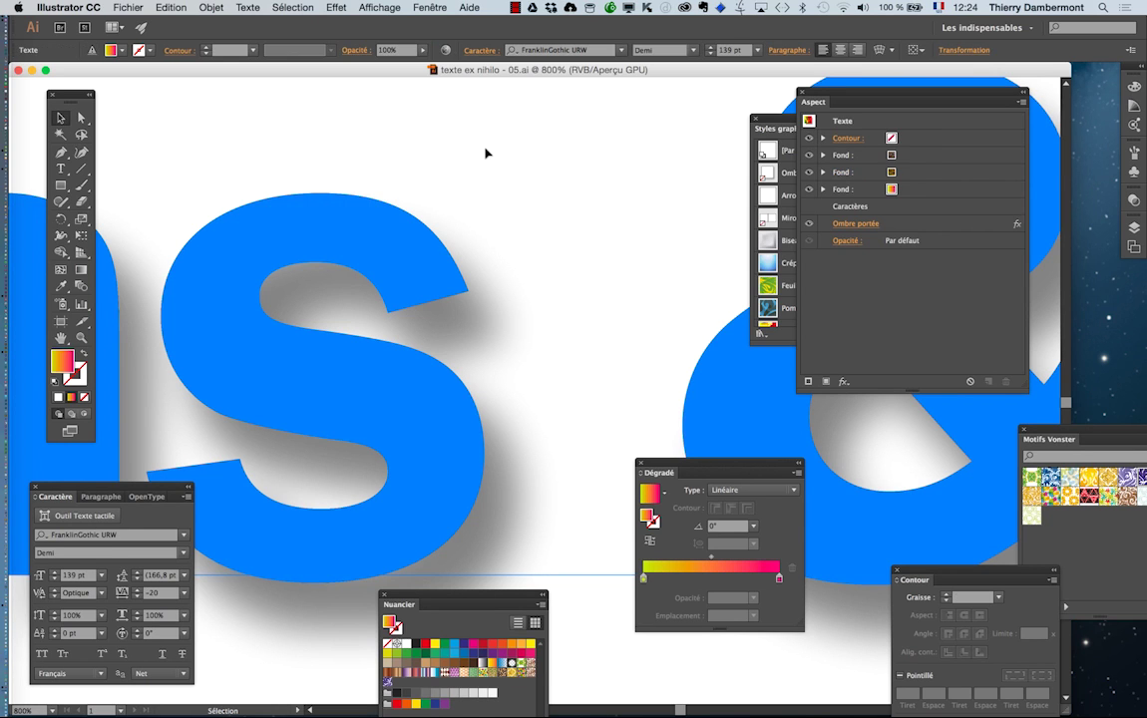
left_click(329, 7)
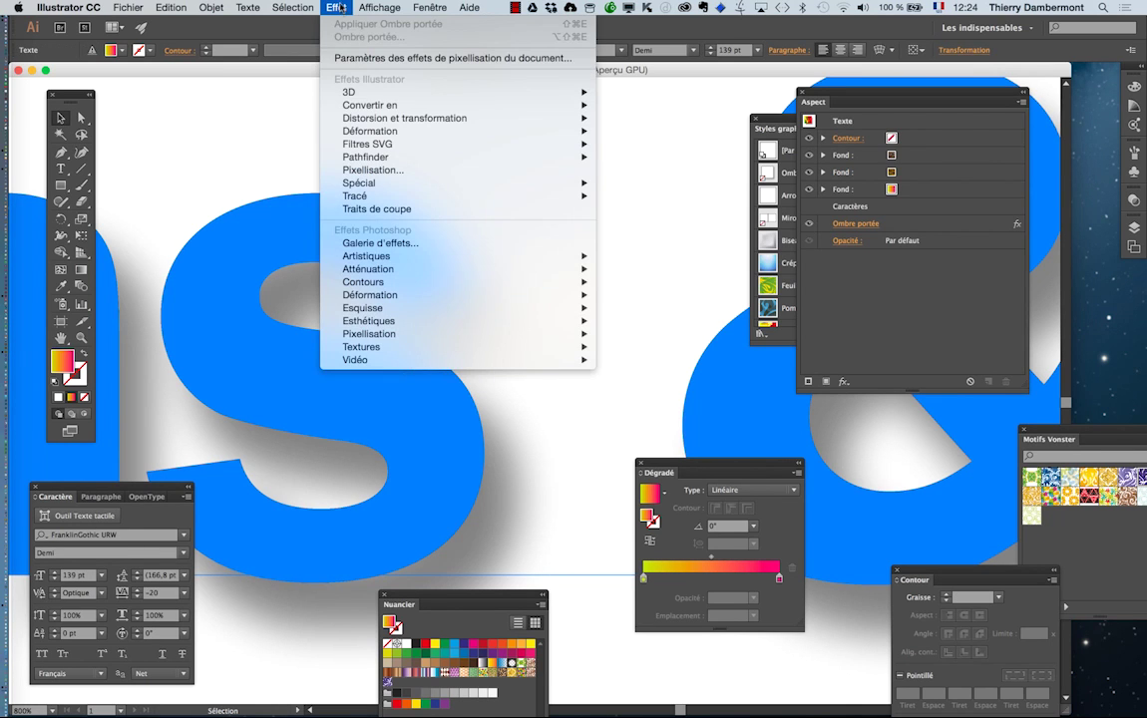
mouse_move(378, 7)
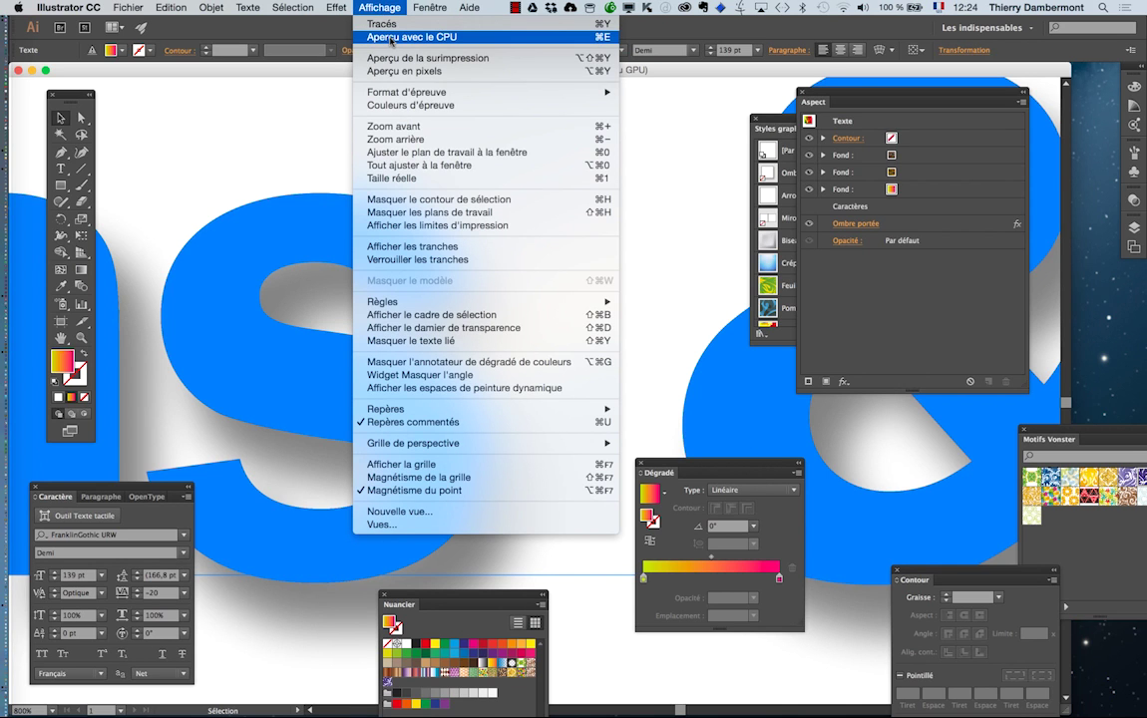
left_click(389, 39)
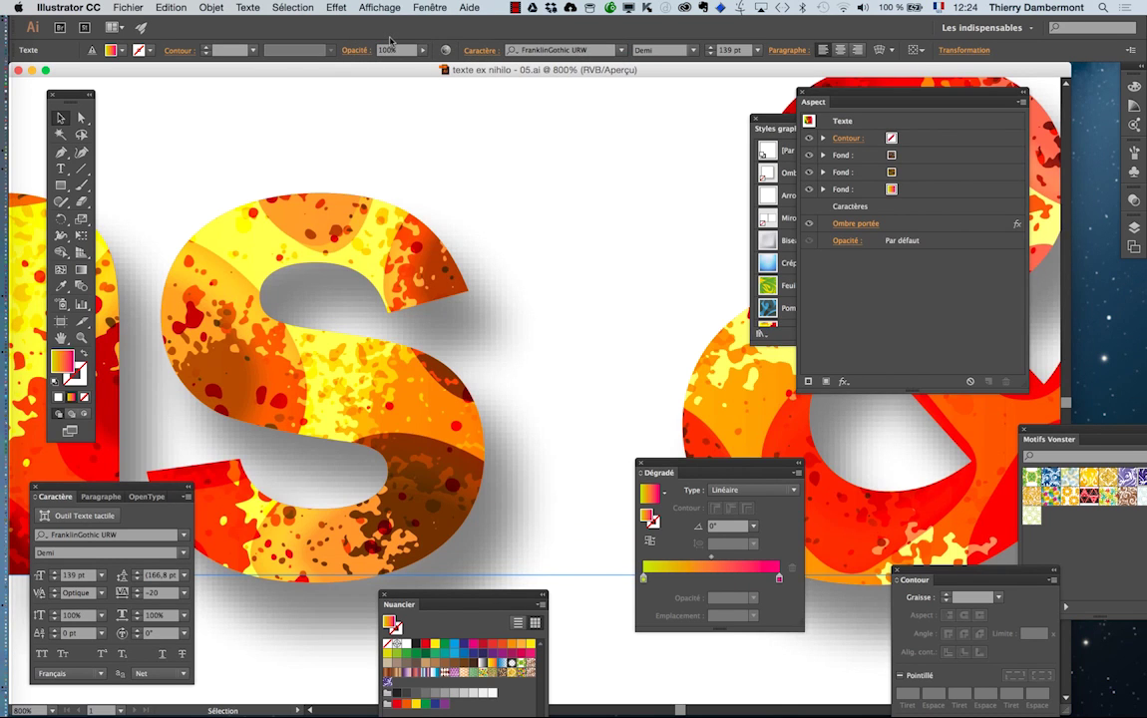
Step: Switch the document view to outlines and back to CPU preview
left_click(365, 7)
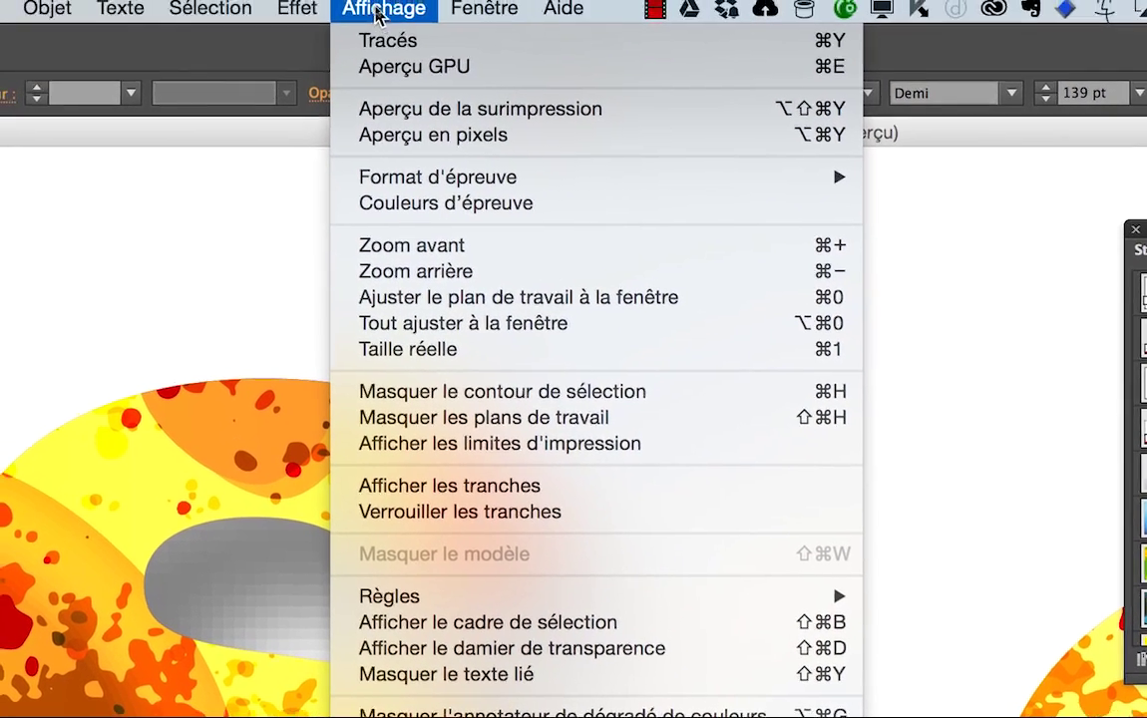
left_click(384, 40)
left_click(381, 10)
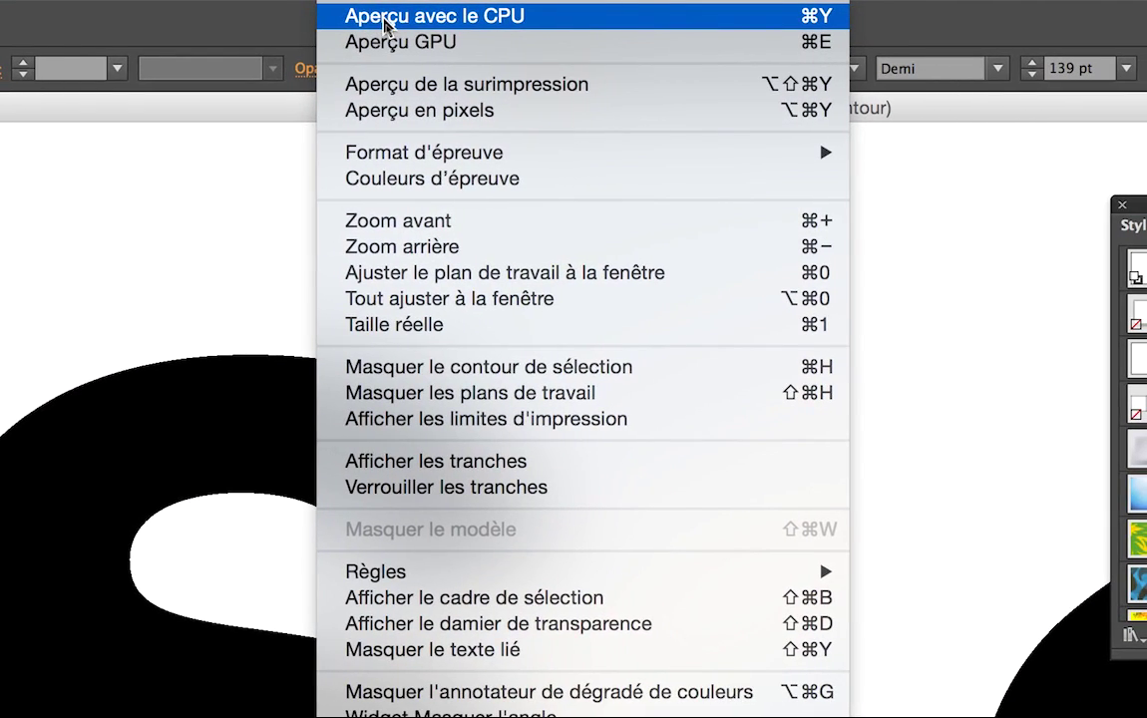
left_click(384, 16)
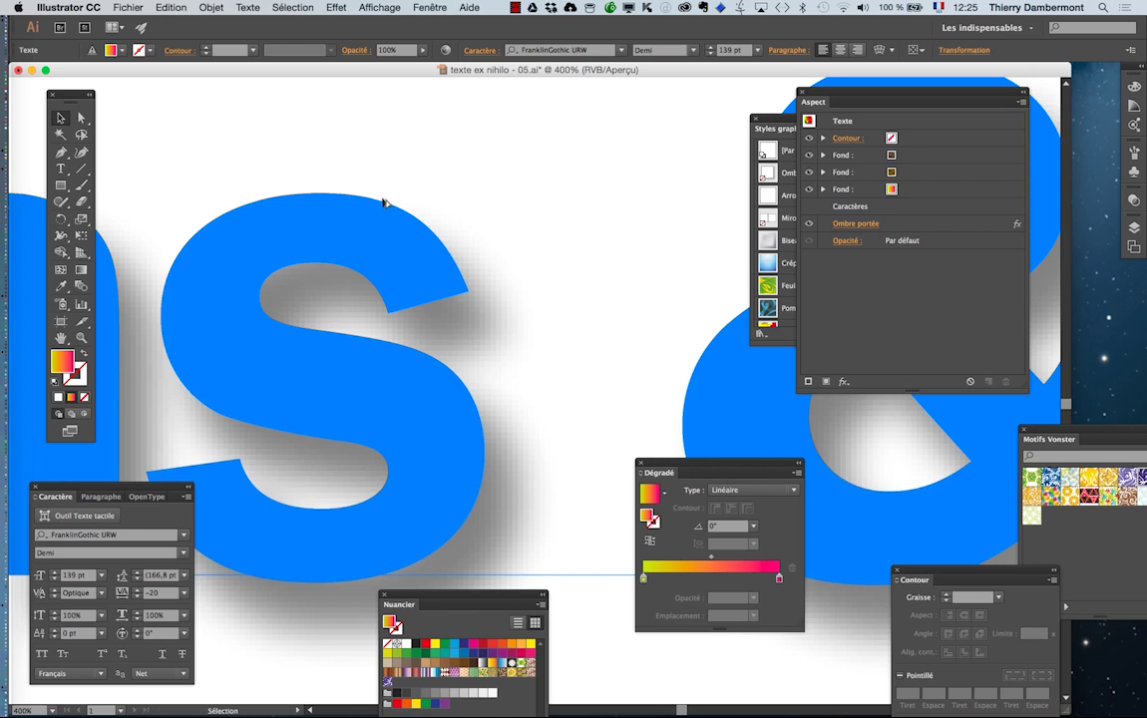
Step: Set the document's raster effects resolution to a custom 18 ppi
key("super+minus")
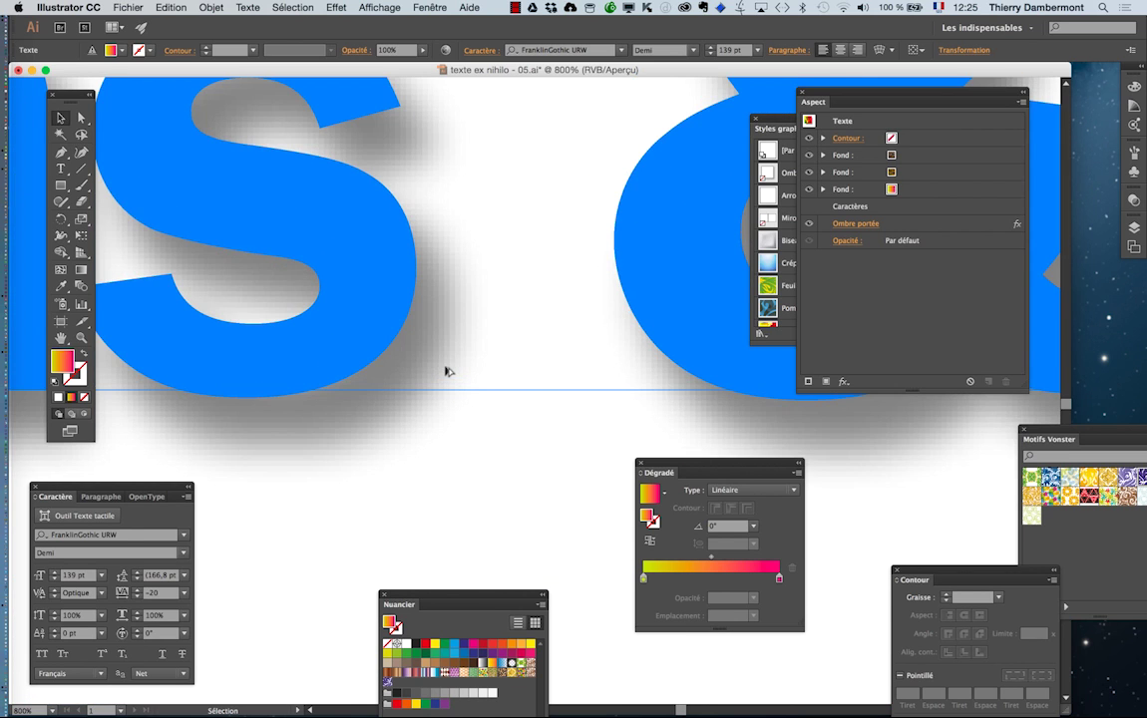
scroll(446, 370, "up", 1)
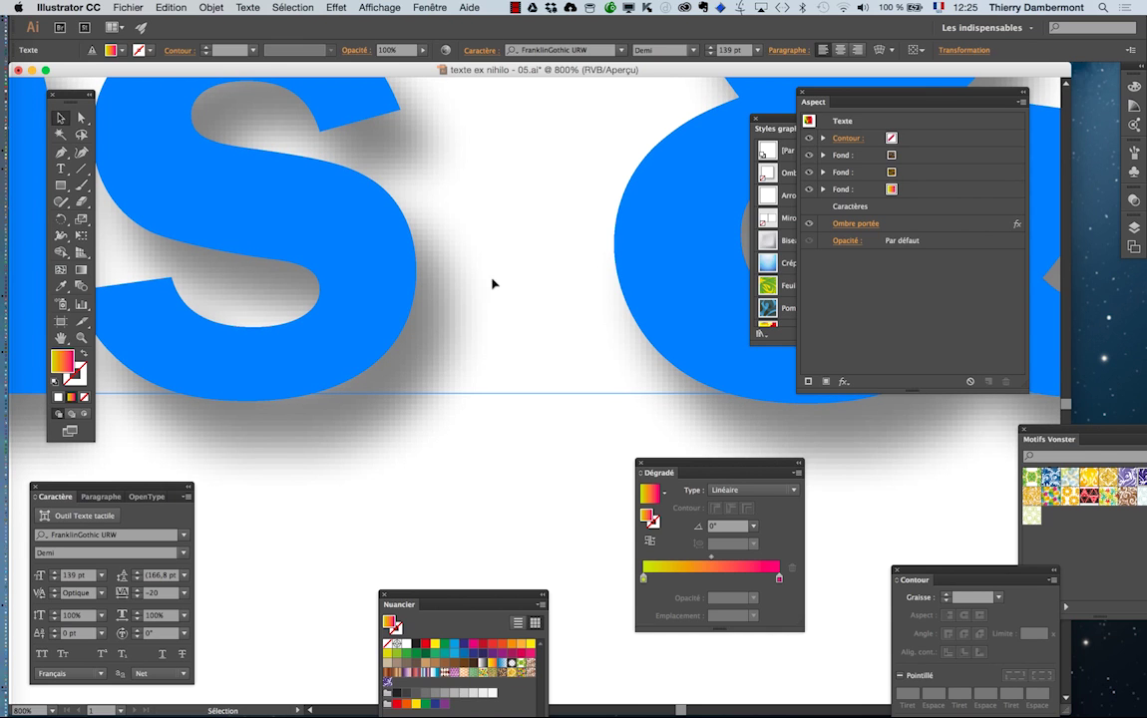
left_click(328, 7)
left_click(330, 70)
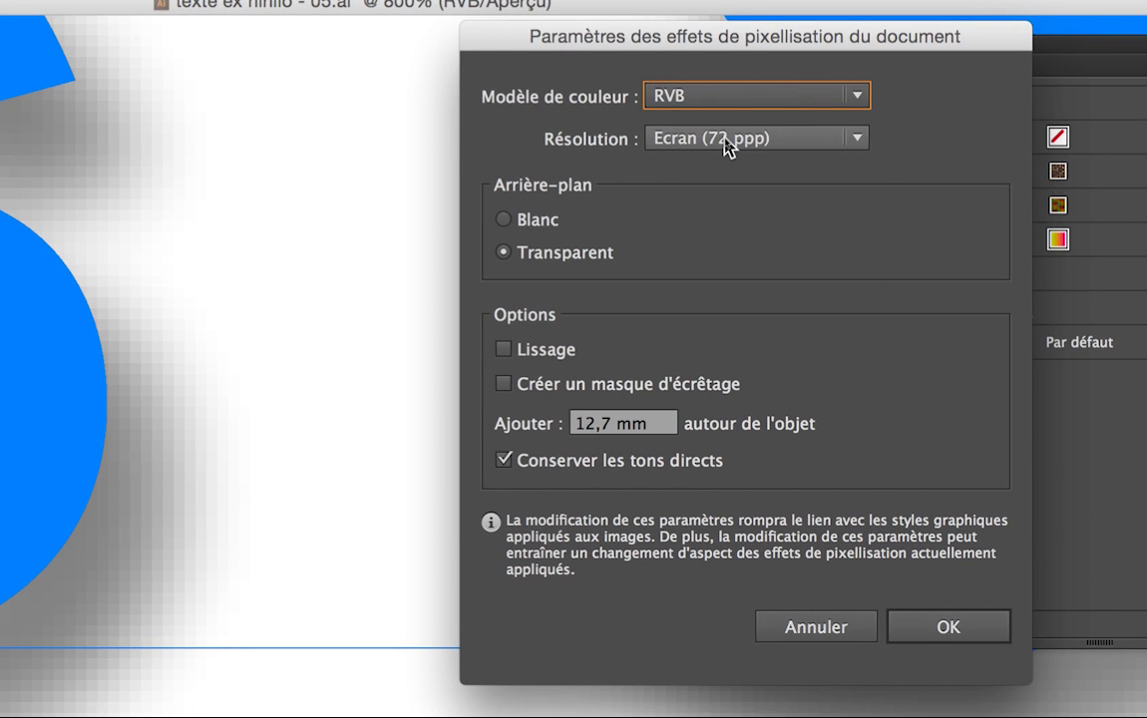
left_click(728, 141)
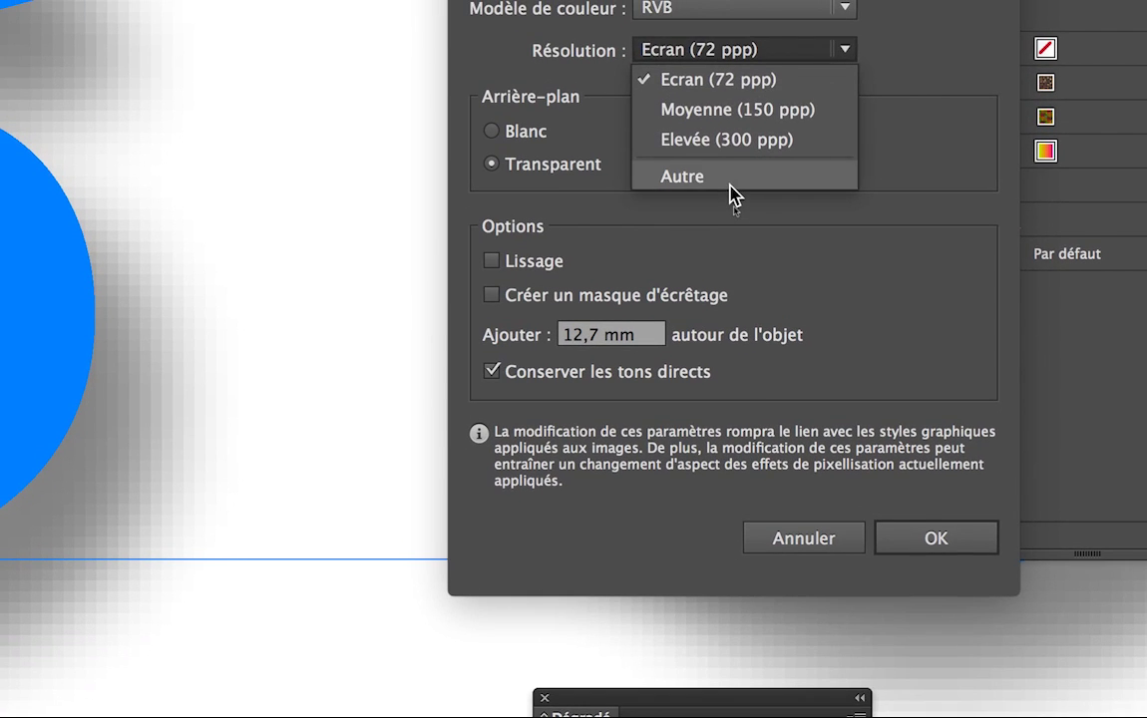
left_click(738, 237)
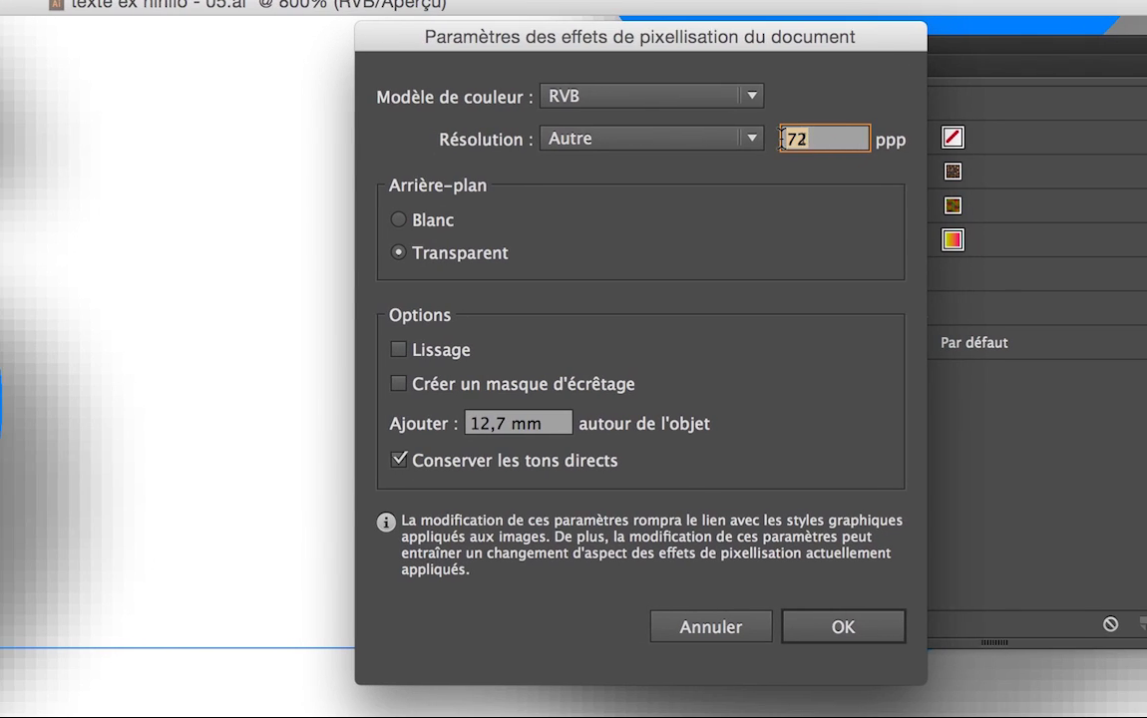
type("18")
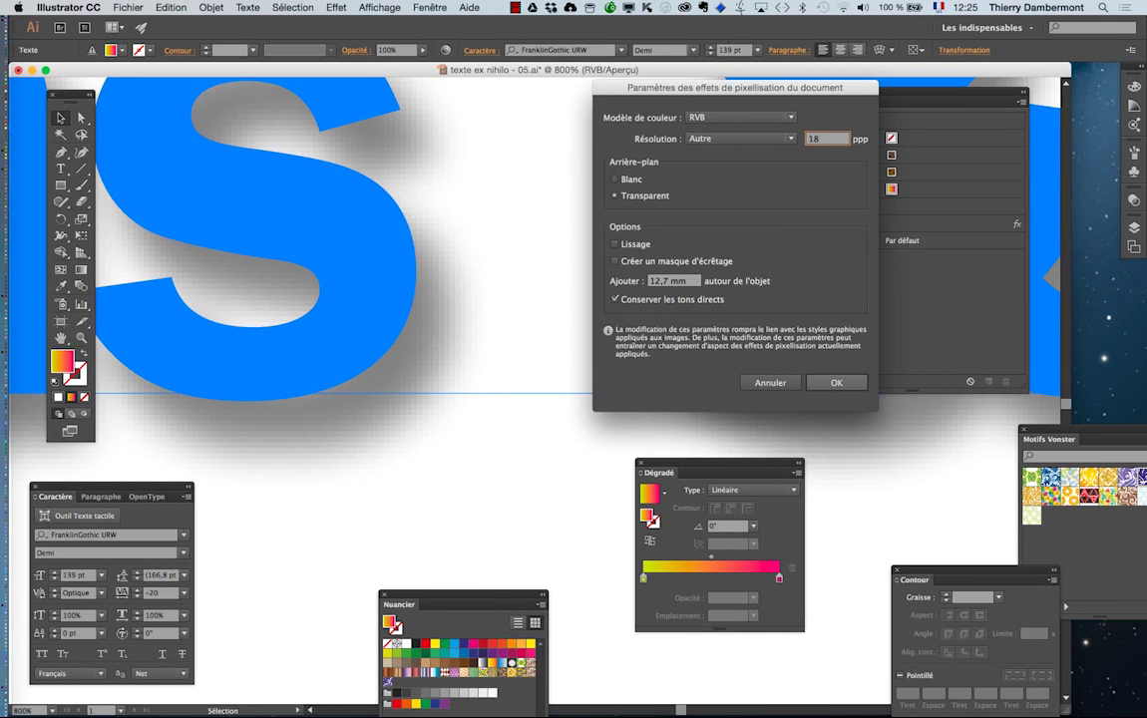
key("Return")
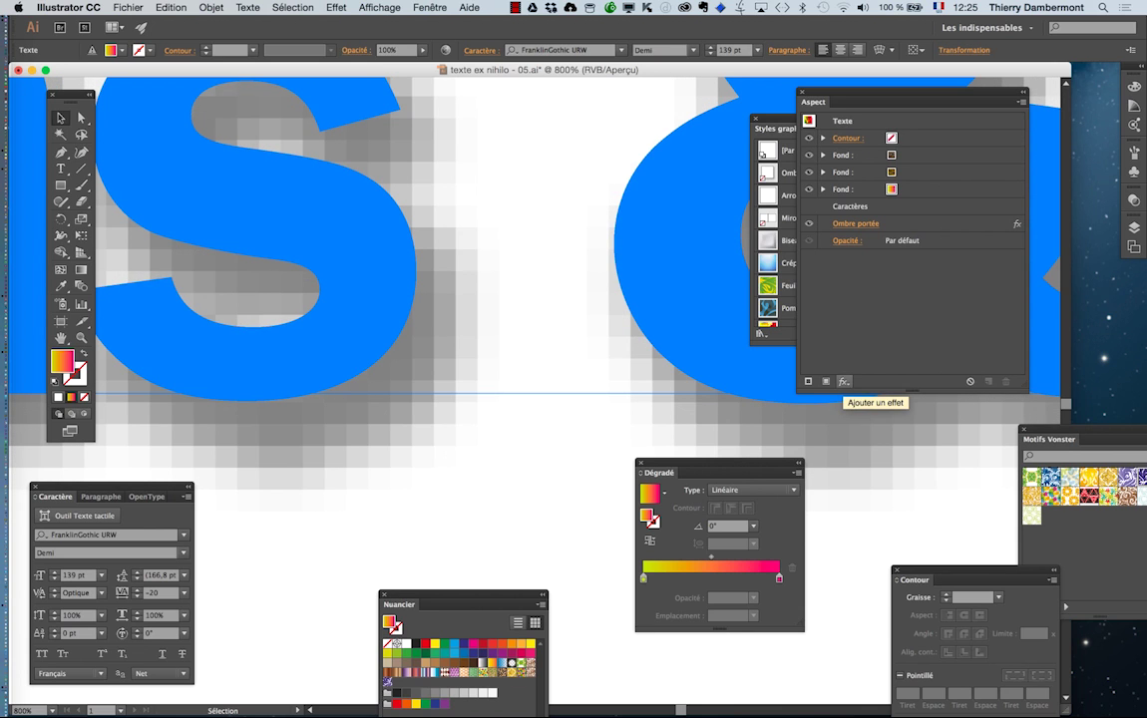
Step: Set the document's raster effects resolution to High (300 ppi) and deselect the artwork
key("super+minus")
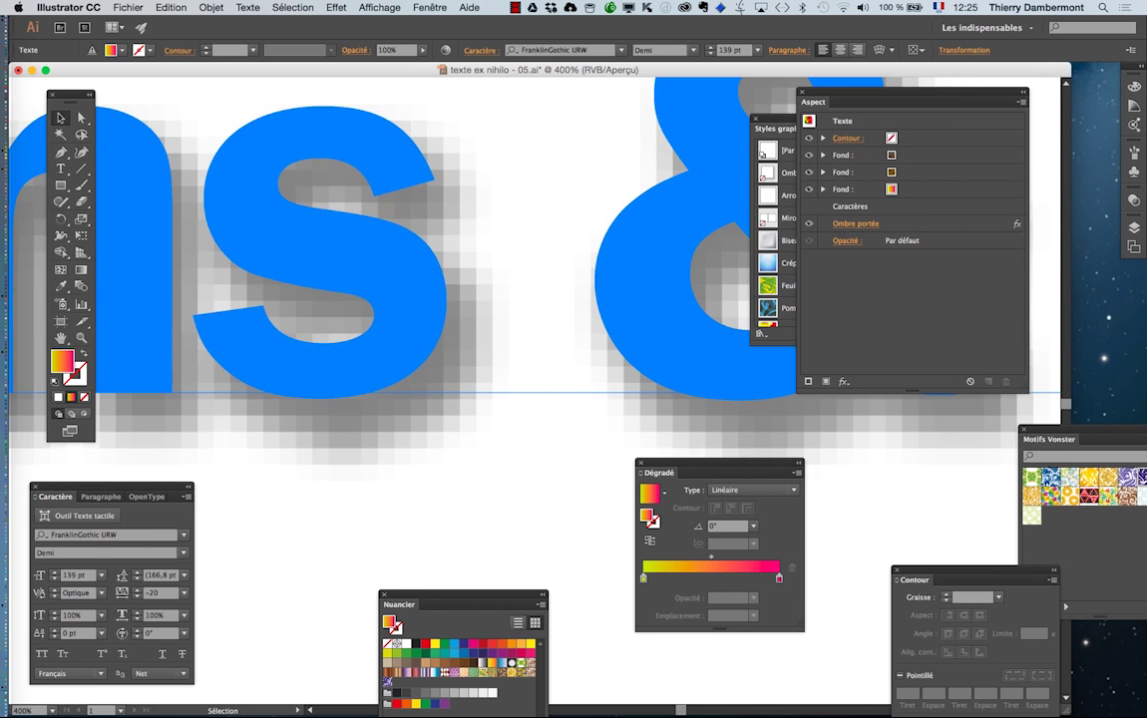
key("super+minus")
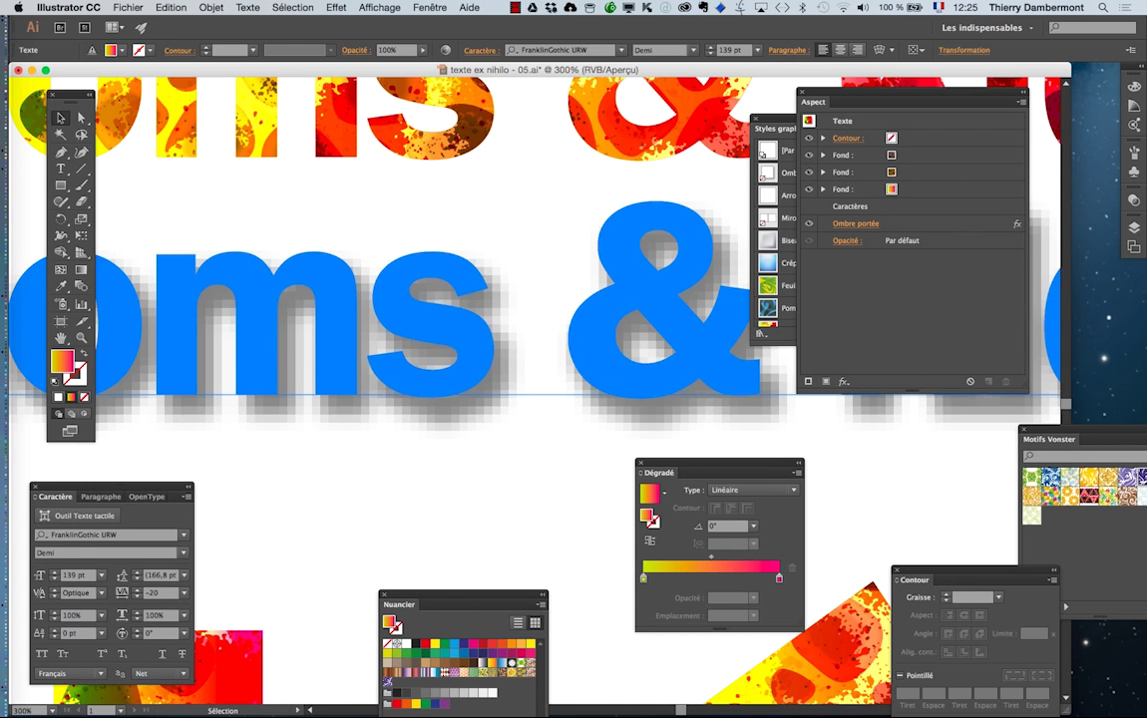
left_click(336, 7)
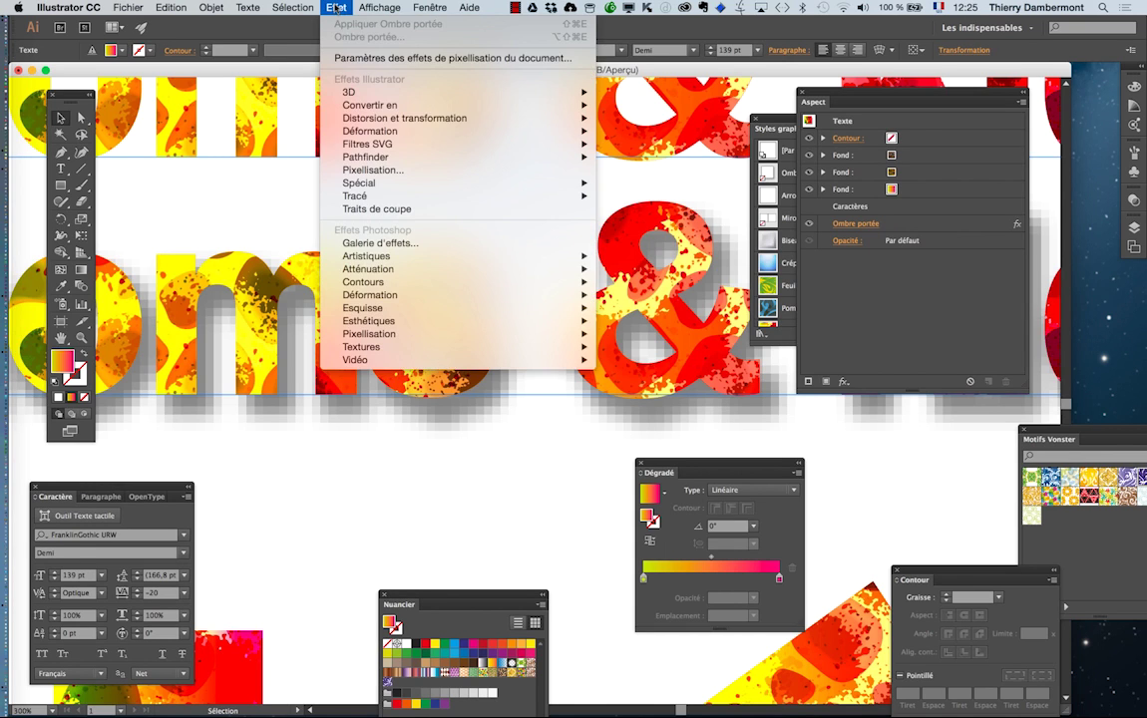
left_click(356, 60)
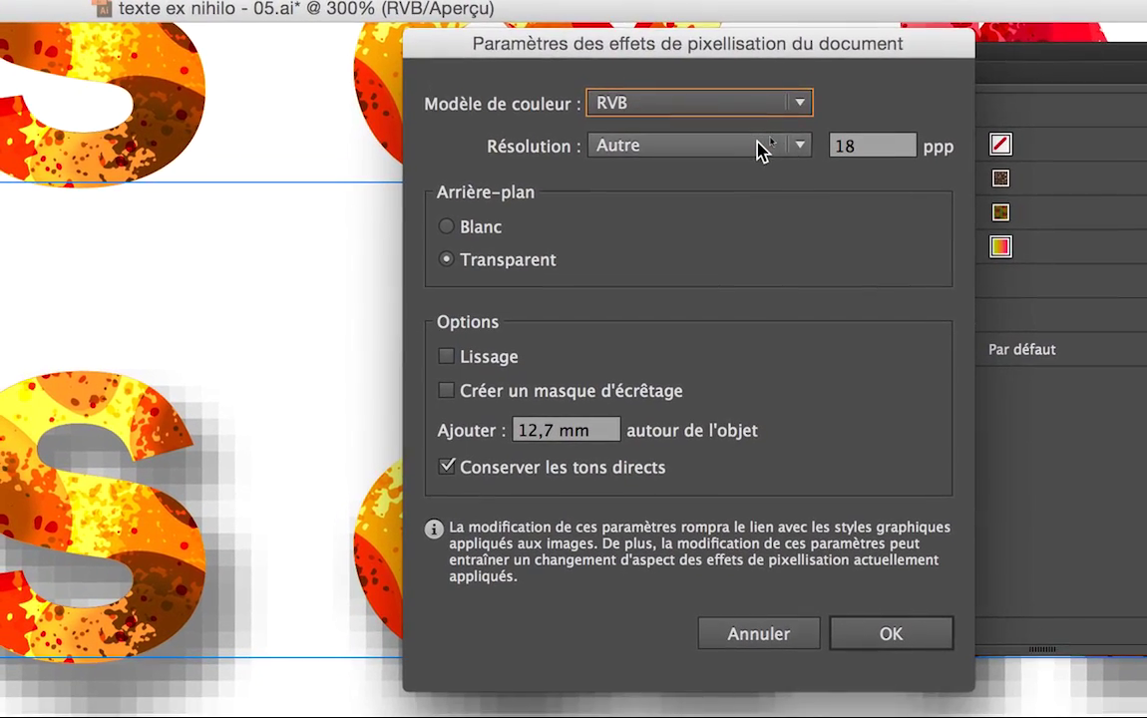
left_click(760, 149)
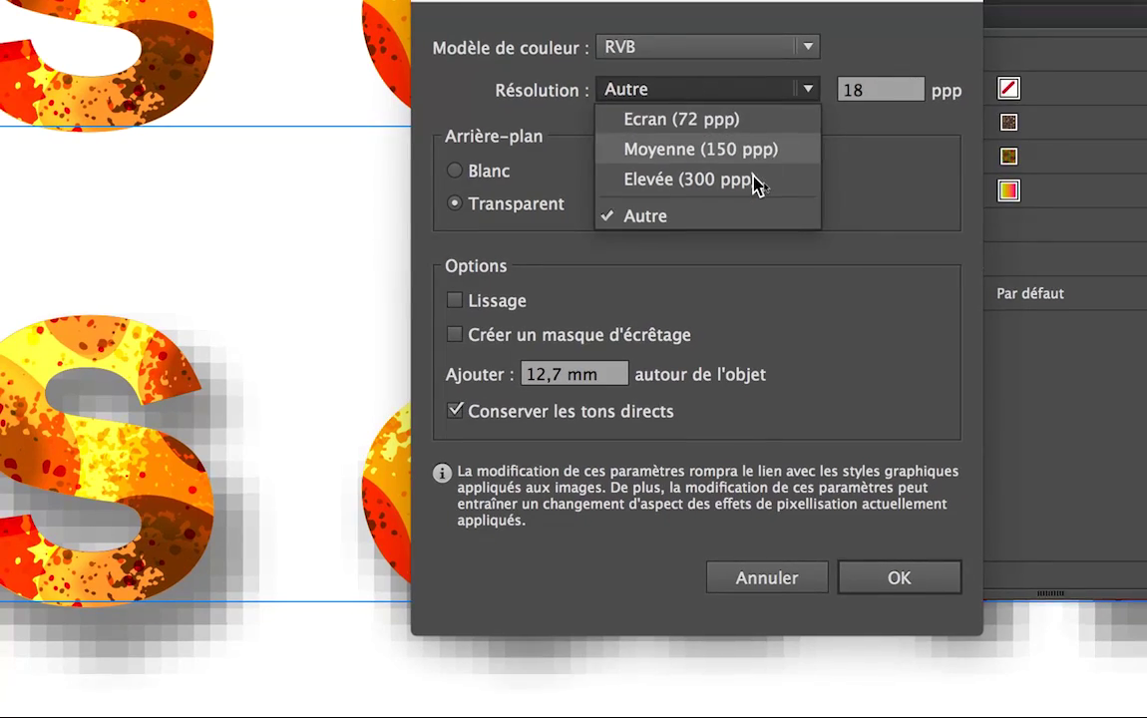
left_click(748, 238)
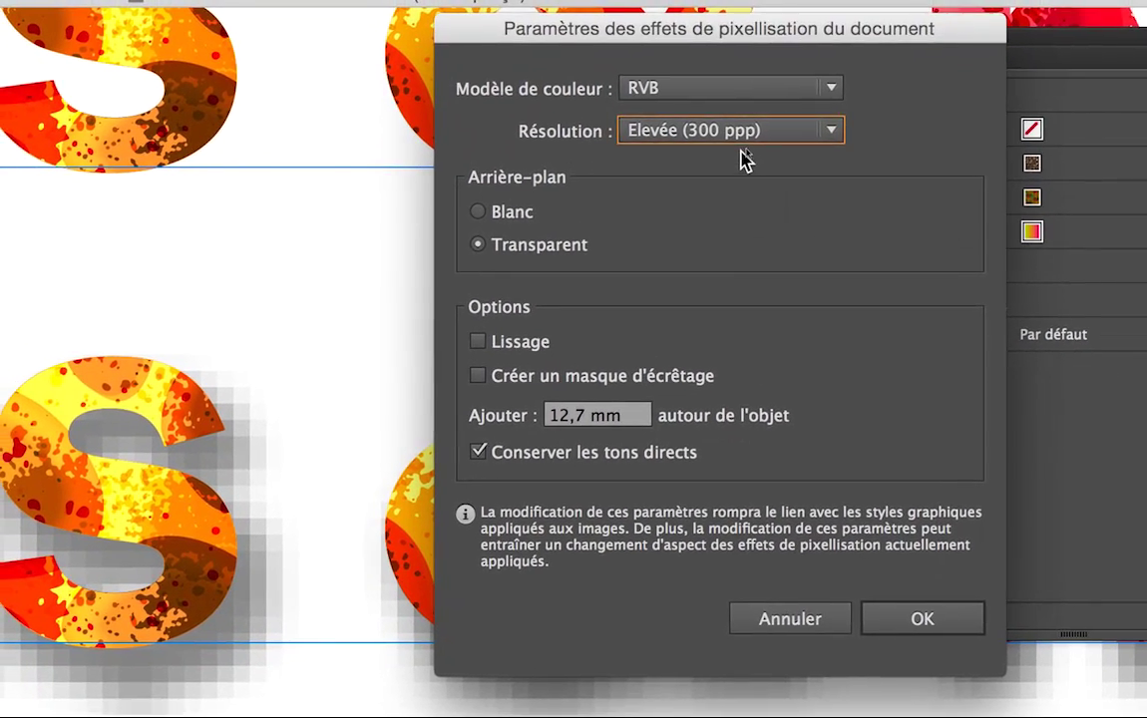
left_click(712, 89)
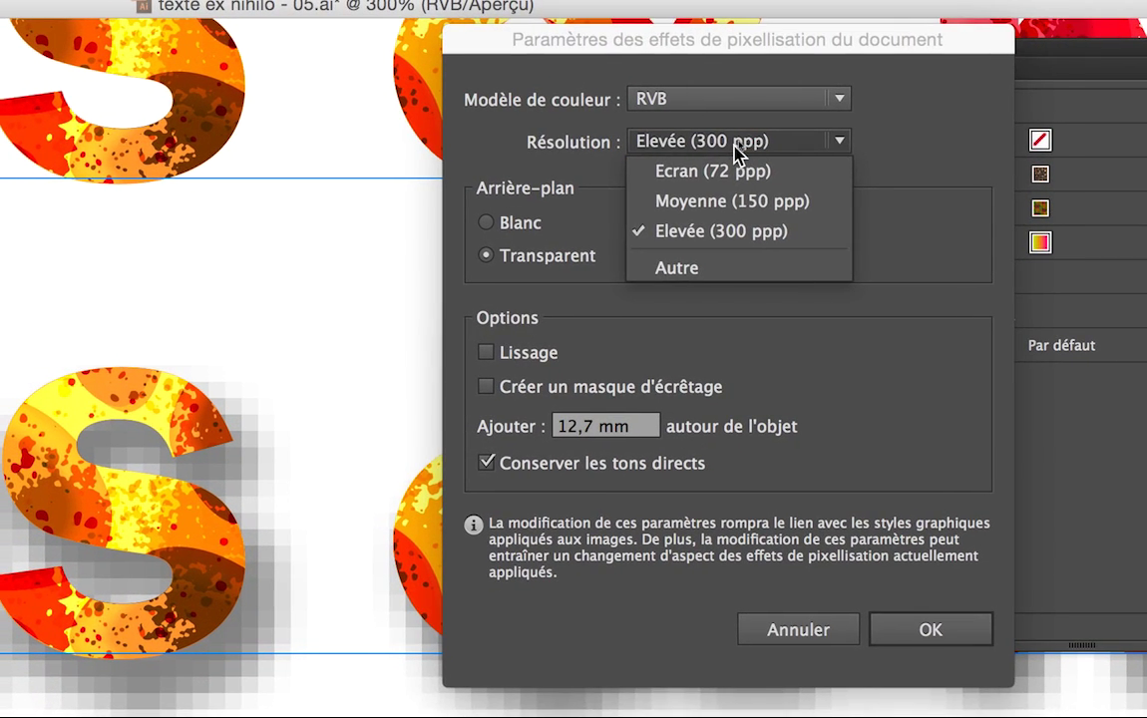
left_click(737, 150)
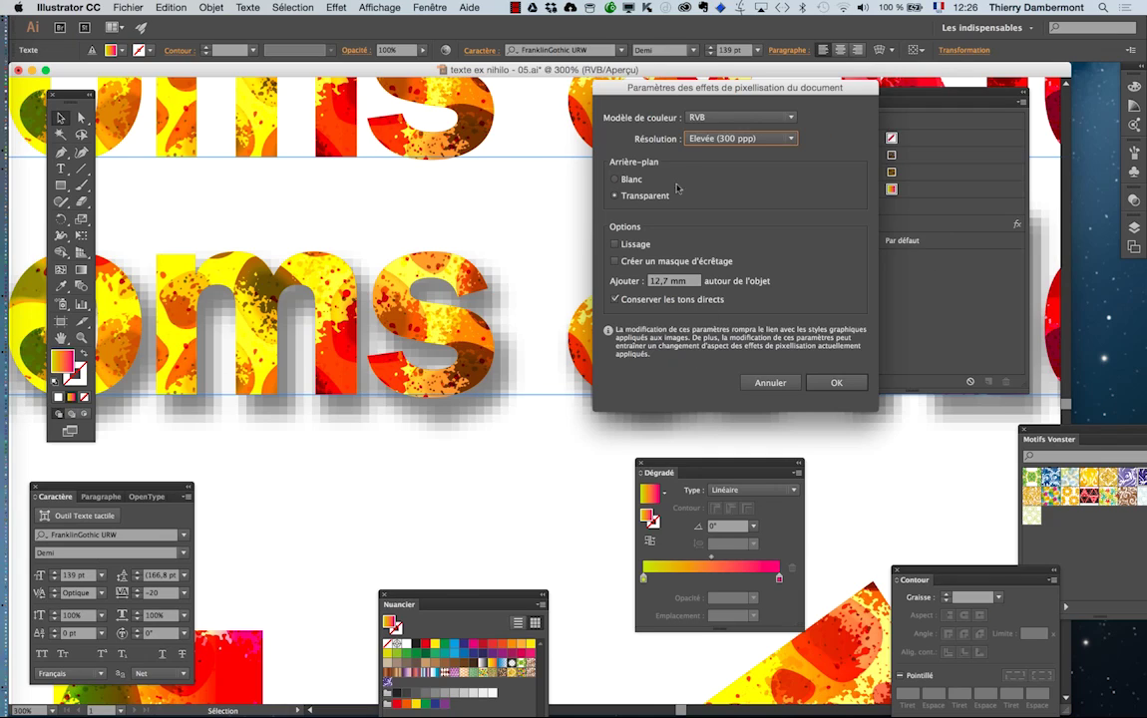
left_click(930, 629)
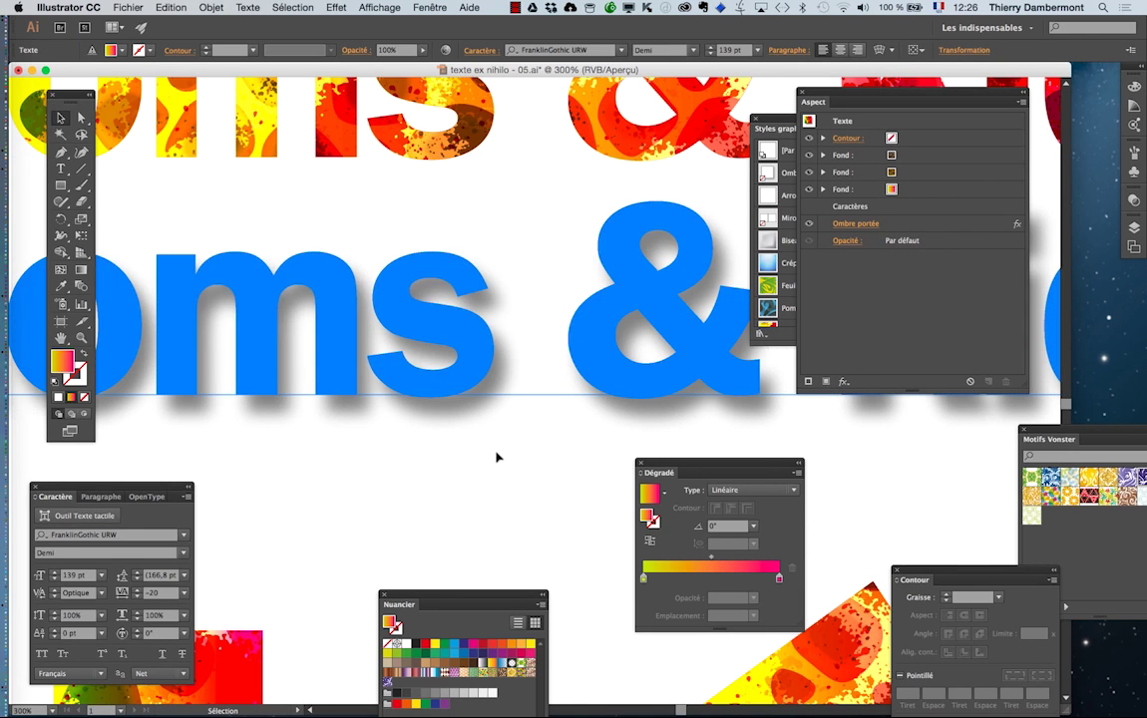
left_click(515, 500)
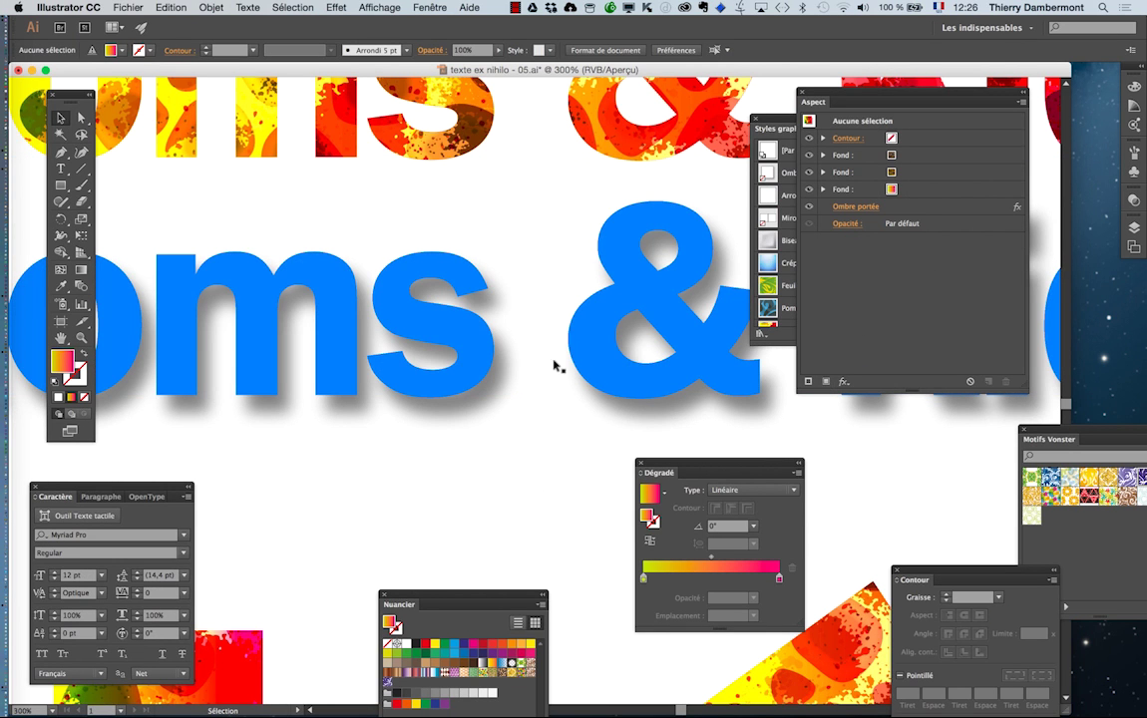